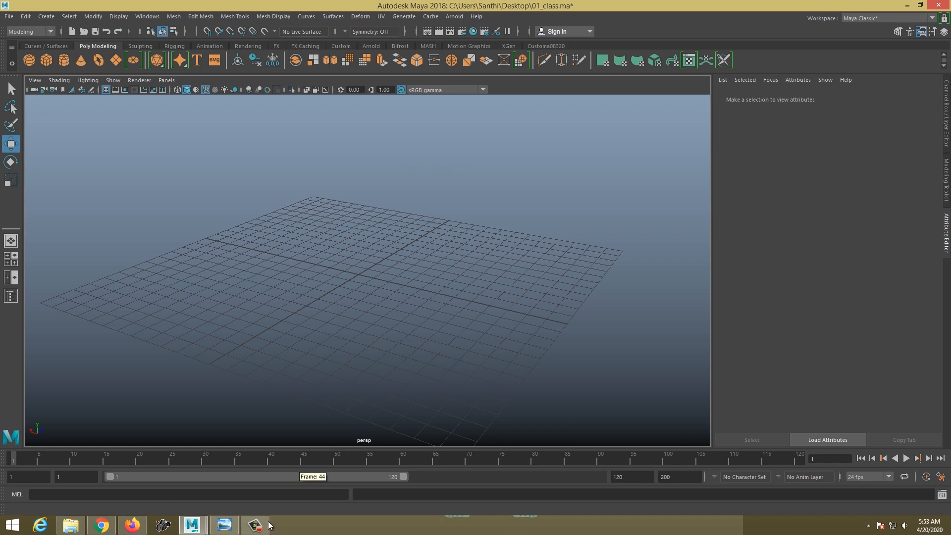
# Step: Look at the maya_cam_controls image in Windows Photo Viewer, and return to Maya to tumble the empty perspective view
pyautogui.click(227, 525)
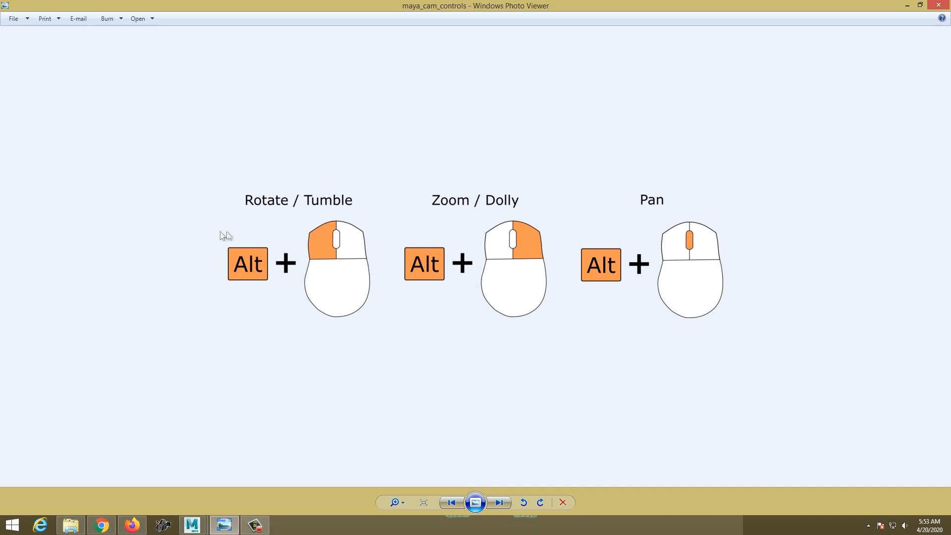
pyautogui.click(907, 5)
pyautogui.keyDown('alt'); pyautogui.moveTo(465, 268); pyautogui.dragTo(350, 229); pyautogui.keyUp('alt')
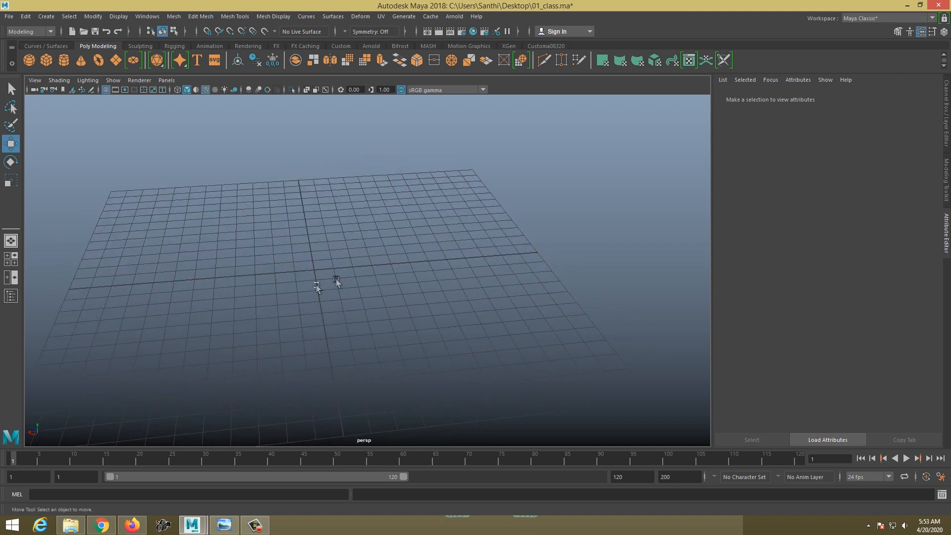
pyautogui.keyDown('alt'); pyautogui.moveTo(350, 303); pyautogui.dragTo(159, 182); pyautogui.keyUp('alt')
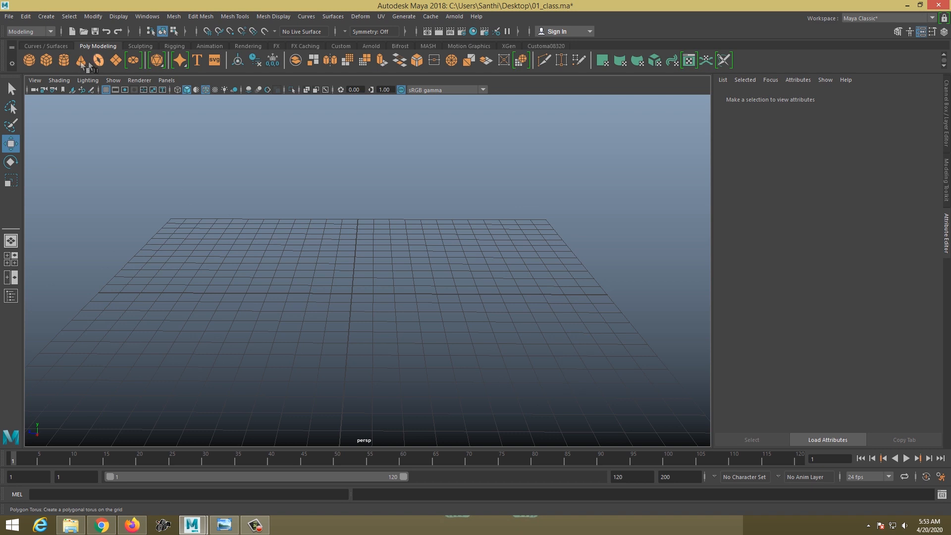
# Step: Create a polygon torus and a polygon cone at the origin, and raise the cone about 1.48 cm onto the torus
pyautogui.click(101, 58)
pyautogui.click(81, 60)
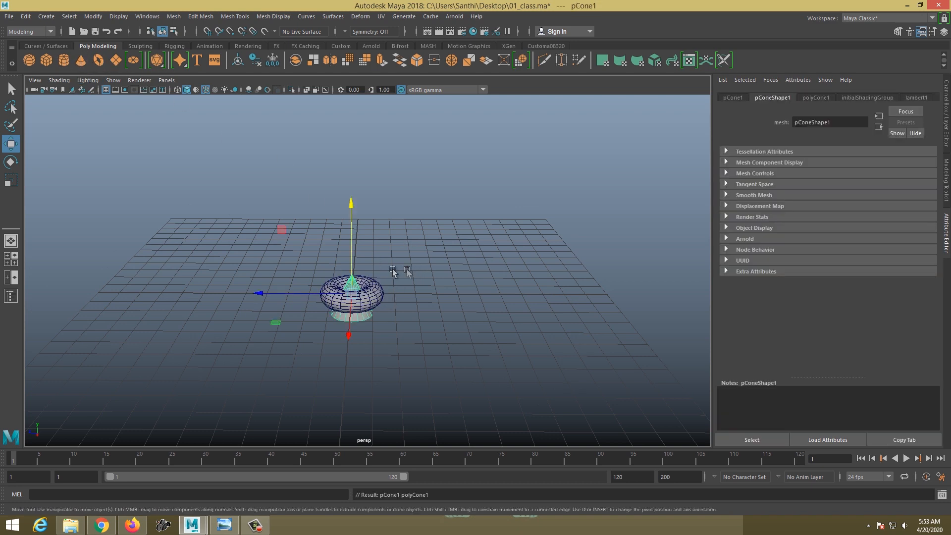
pyautogui.moveTo(351, 245); pyautogui.dragTo(341, 218)
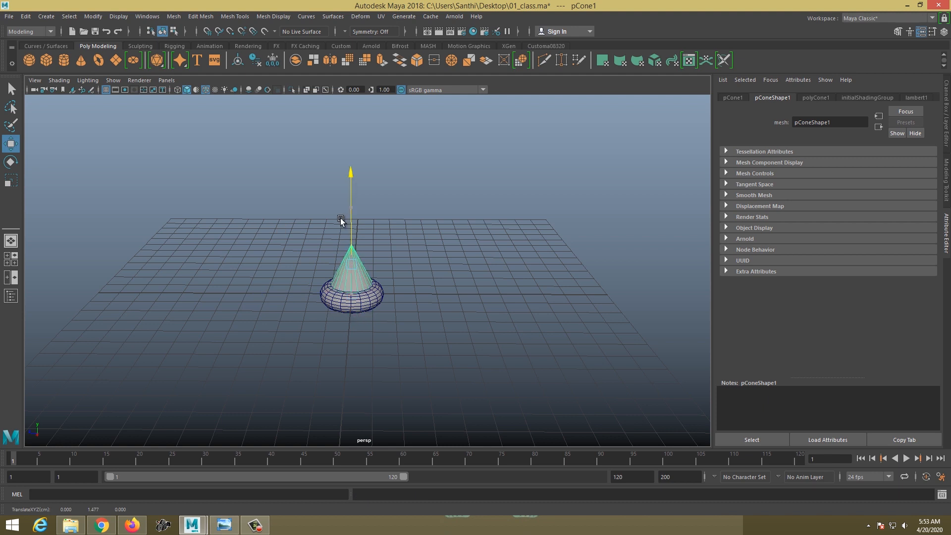
# Step: Create a polygon cube scaled up uniformly to about 3.4 and flattened vertically into a base block
pyautogui.click(49, 58)
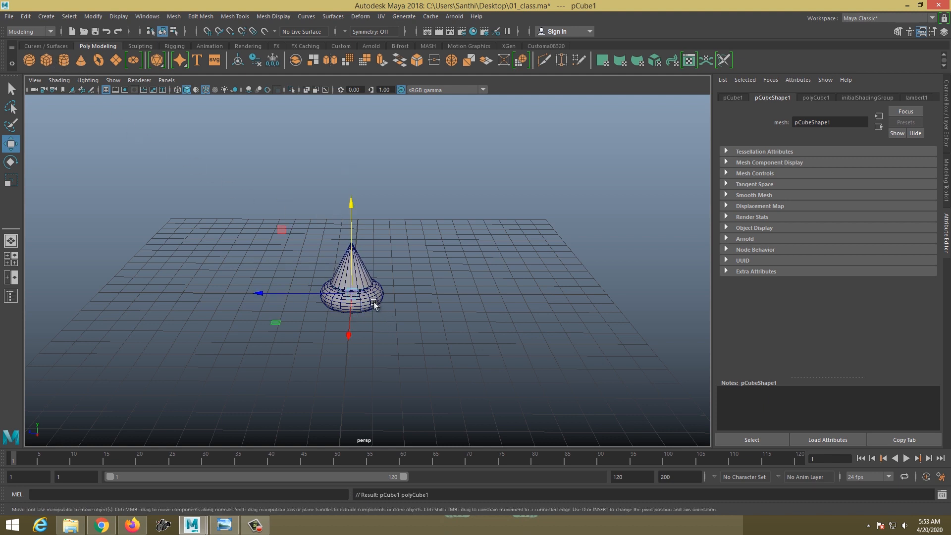
pyautogui.press('r')
pyautogui.moveTo(359, 297); pyautogui.dragTo(393, 297)
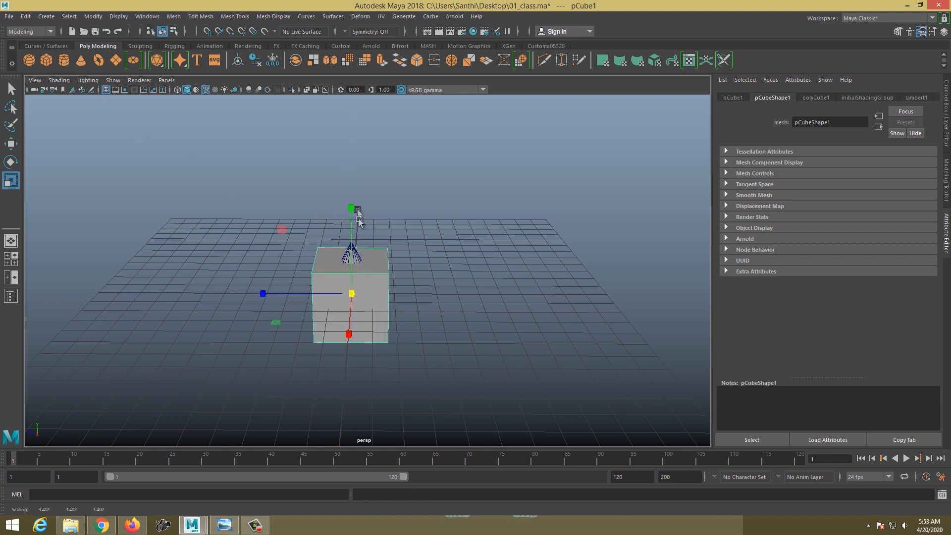
pyautogui.moveTo(351, 208); pyautogui.dragTo(374, 275)
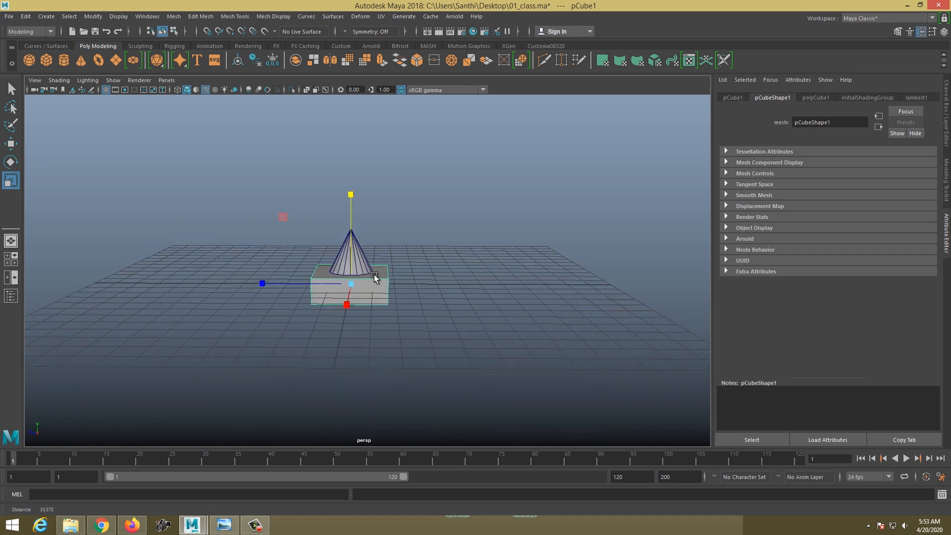
# Step: Lower the flattened cube beneath the torus, and raise the cone, torus and cube together above the grid
pyautogui.scroll(3, 372, 274)
pyautogui.press('w')
pyautogui.moveTo(344, 221); pyautogui.dragTo(361, 247)
pyautogui.moveTo(497, 192); pyautogui.dragTo(285, 393)
pyautogui.moveTo(342, 211); pyautogui.dragTo(343, 144)
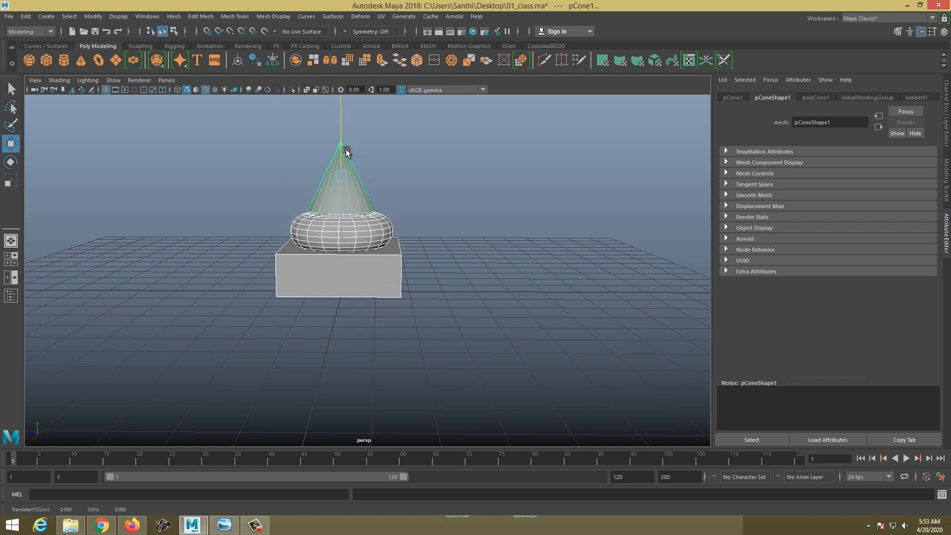
# Step: Deselect the shapes and turn off the wireframe overlay on the shaded models
pyautogui.click(505, 248)
pyautogui.keyDown('alt'); pyautogui.moveTo(505, 248); pyautogui.dragTo(400, 278); pyautogui.keyUp('alt')
pyautogui.click(205, 90)
# Step: Examine the stacked shapes from several angles by tumbling, panning and zooming the perspective view
pyautogui.keyDown('alt'); pyautogui.moveTo(332, 265); pyautogui.dragTo(228, 279); pyautogui.keyUp('alt')
pyautogui.scroll(3, 354, 303)
pyautogui.keyDown('alt'); pyautogui.moveTo(354, 303); pyautogui.dragTo(375, 318, button='middle'); pyautogui.keyUp('alt')
pyautogui.keyDown('alt'); pyautogui.moveTo(291, 300); pyautogui.dragTo(439, 300); pyautogui.keyUp('alt')
pyautogui.keyDown('alt'); pyautogui.moveTo(439, 322); pyautogui.dragTo(388, 256, button='right'); pyautogui.keyUp('alt')
pyautogui.keyDown('alt'); pyautogui.moveTo(388, 255); pyautogui.dragTo(356, 307, button='middle'); pyautogui.keyUp('alt')
pyautogui.keyDown('alt'); pyautogui.moveTo(356, 307); pyautogui.dragTo(382, 305, button='right'); pyautogui.keyUp('alt')
pyautogui.moveTo(382, 305)
pyautogui.keyDown('alt'); pyautogui.mouseDown()
pyautogui.moveTo(378, 295)
pyautogui.moveTo(389, 300)
pyautogui.mouseUp(); pyautogui.keyUp('alt')
pyautogui.scroll(2, 376, 301)
# Step: Adjust the cone's height slightly so it sits on the torus, and clear the selection
pyautogui.click(313, 173)
pyautogui.keyDown('alt'); pyautogui.moveTo(329, 193); pyautogui.dragTo(333, 173); pyautogui.keyUp('alt')
pyautogui.moveTo(328, 133); pyautogui.dragTo(328, 132)
pyautogui.scroll(-3, 354, 231)
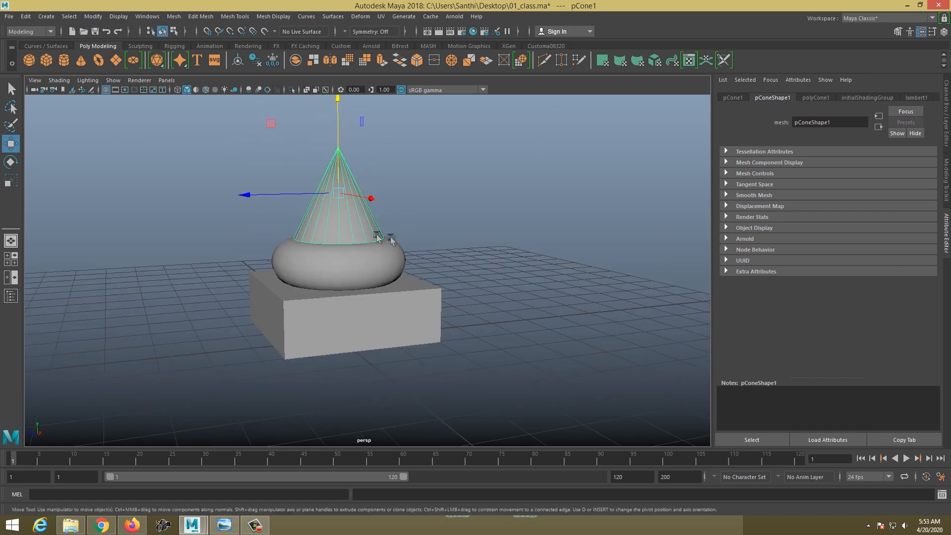
pyautogui.keyDown('alt'); pyautogui.moveTo(356, 233); pyautogui.dragTo(500, 258); pyautogui.keyUp('alt')
pyautogui.click(611, 280)
# Step: Inspect the stack from above and close up with zoom, pan, dolly and tumble movements
pyautogui.scroll(-4, 495, 268)
pyautogui.keyDown('alt'); pyautogui.moveTo(391, 251); pyautogui.dragTo(304, 248, button='middle'); pyautogui.keyUp('alt')
pyautogui.keyDown('alt'); pyautogui.moveTo(303, 248); pyautogui.dragTo(334, 365, button='right'); pyautogui.keyUp('alt')
pyautogui.keyDown('alt'); pyautogui.moveTo(335, 366); pyautogui.dragTo(619, 302, button='middle'); pyautogui.keyUp('alt')
pyautogui.keyDown('alt'); pyautogui.moveTo(321, 327); pyautogui.dragTo(287, 376); pyautogui.keyUp('alt')
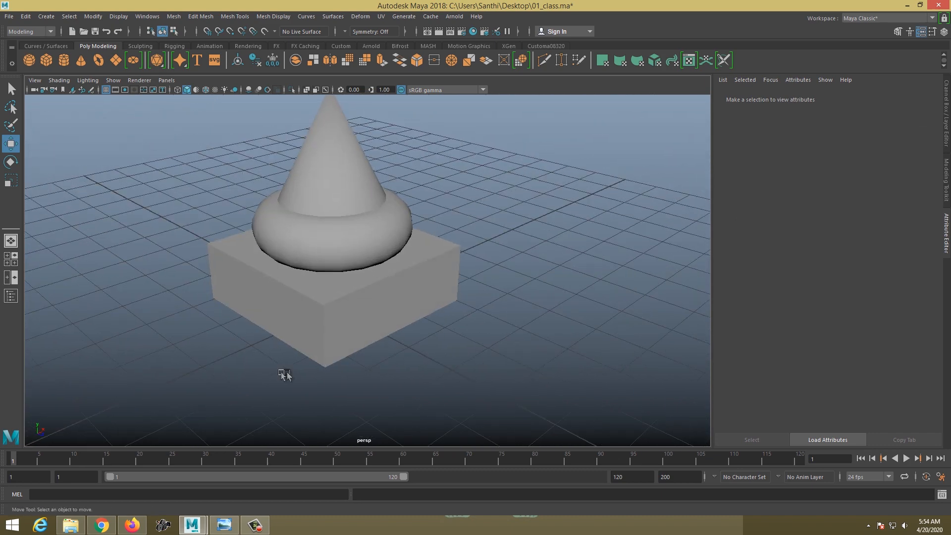
# Step: Check the Rotate / Tumble control in the Windows Photo Viewer image, and return to Maya to tumble around the stack
pyautogui.click(234, 523)
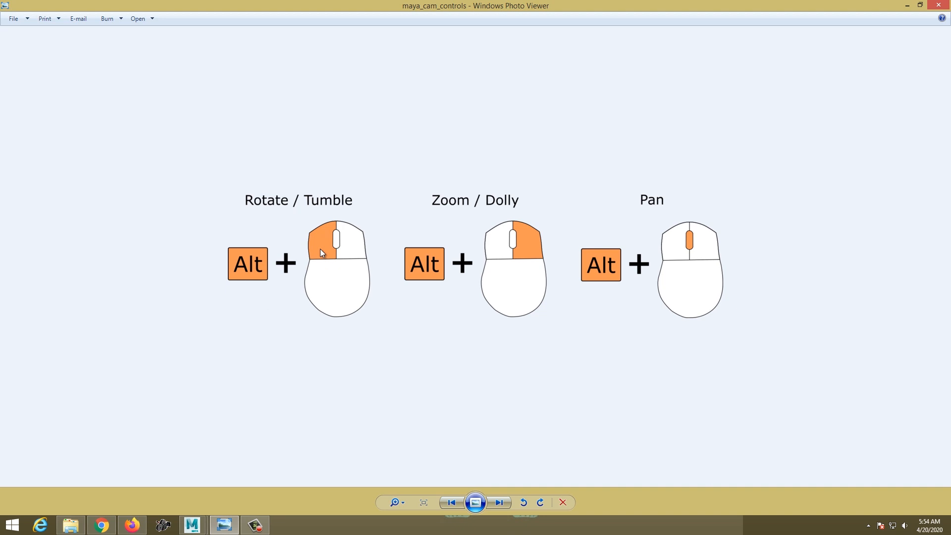
pyautogui.click(909, 7)
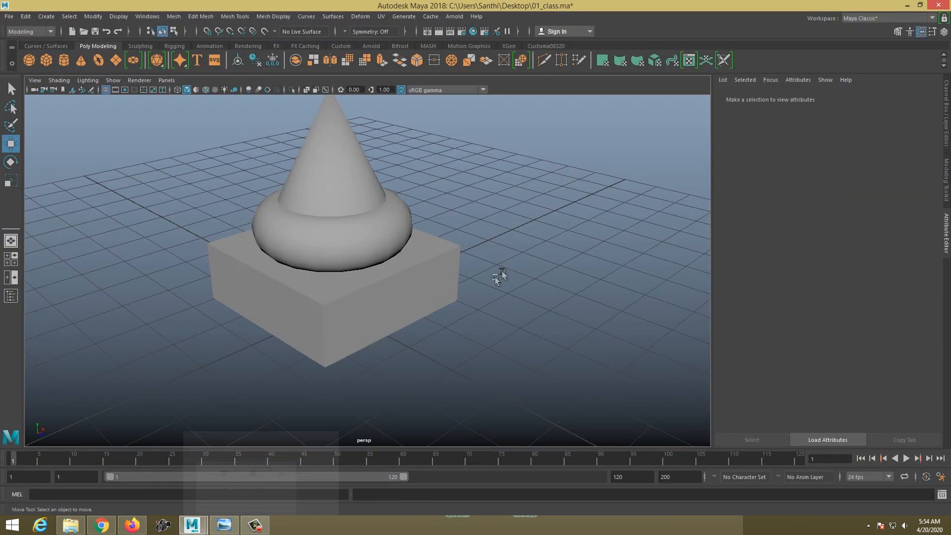
pyautogui.moveTo(363, 272)
pyautogui.keyDown('alt'); pyautogui.mouseDown()
pyautogui.moveTo(708, 272)
pyautogui.moveTo(434, 268)
pyautogui.moveTo(616, 263)
pyautogui.moveTo(493, 272)
pyautogui.moveTo(689, 272)
pyautogui.moveTo(475, 327)
pyautogui.moveTo(358, 271)
pyautogui.mouseUp(); pyautogui.keyUp('alt')
pyautogui.keyDown('alt'); pyautogui.moveTo(399, 261); pyautogui.dragTo(340, 252); pyautogui.keyUp('alt')
pyautogui.keyDown('alt'); pyautogui.moveTo(340, 252); pyautogui.dragTo(307, 424, button='right'); pyautogui.keyUp('alt')
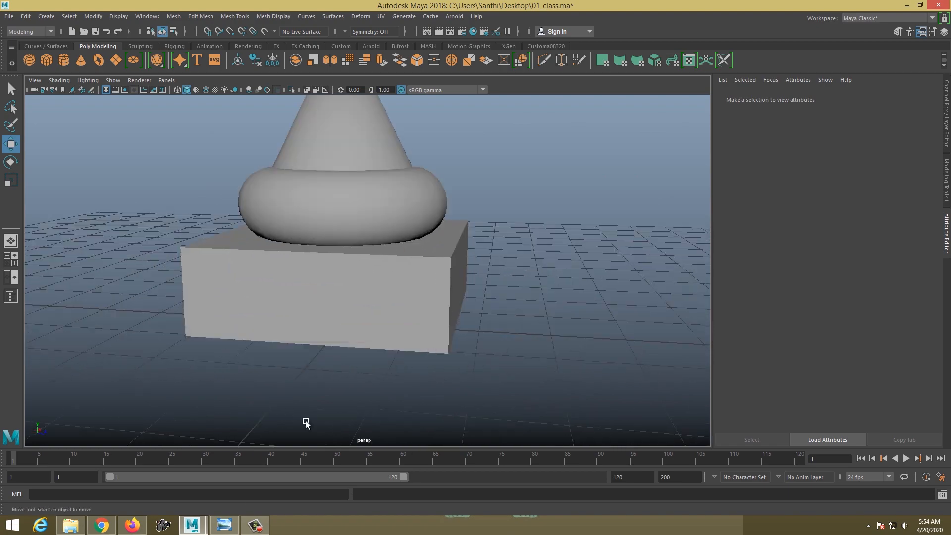
# Step: Check the Zoom / Dolly control in the Windows Photo Viewer image, and return to Maya to dolly out from and into the stack
pyautogui.click(224, 525)
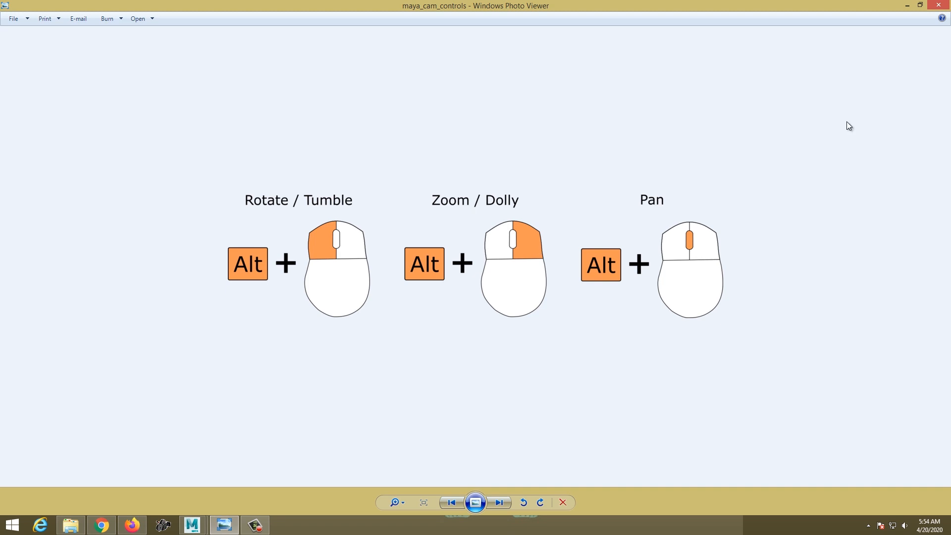
pyautogui.click(907, 7)
pyautogui.keyDown('alt'); pyautogui.moveTo(386, 269); pyautogui.dragTo(261, 253, button='right'); pyautogui.keyUp('alt')
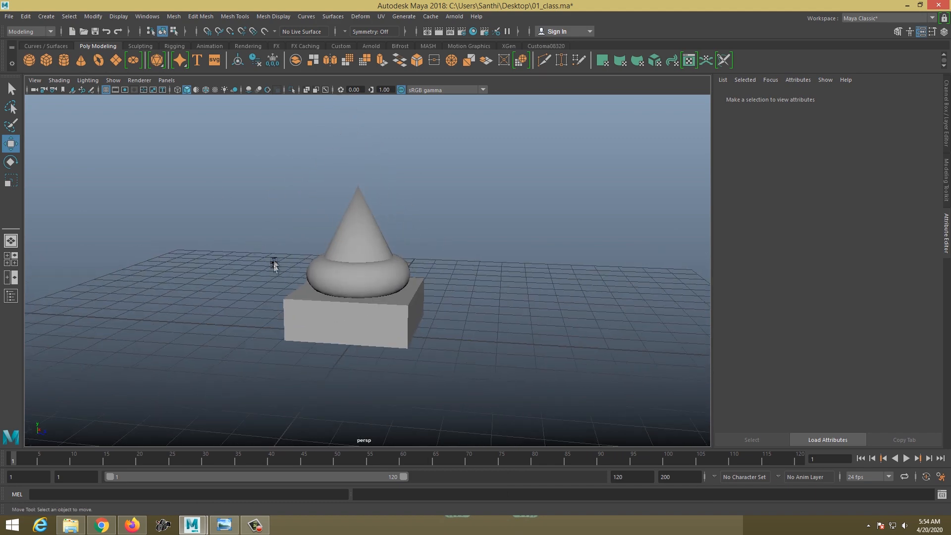
pyautogui.keyDown('alt'); pyautogui.moveTo(261, 270); pyautogui.dragTo(315, 290); pyautogui.keyUp('alt')
pyautogui.keyDown('alt'); pyautogui.moveTo(315, 290); pyautogui.dragTo(454, 352, button='right'); pyautogui.keyUp('alt')
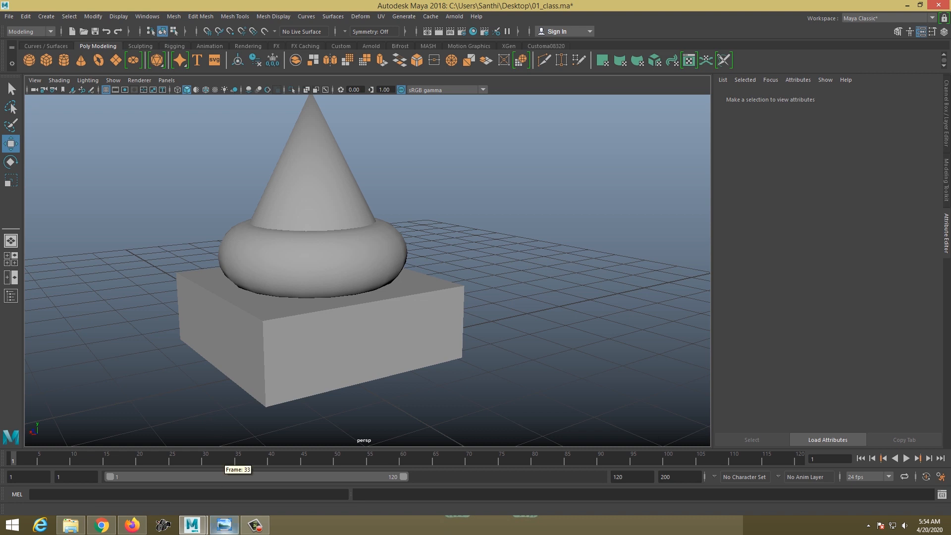
# Step: Check the Pan control in the Windows Photo Viewer image, and return to Maya to pan, tumble and dolly around the stack
pyautogui.click(224, 524)
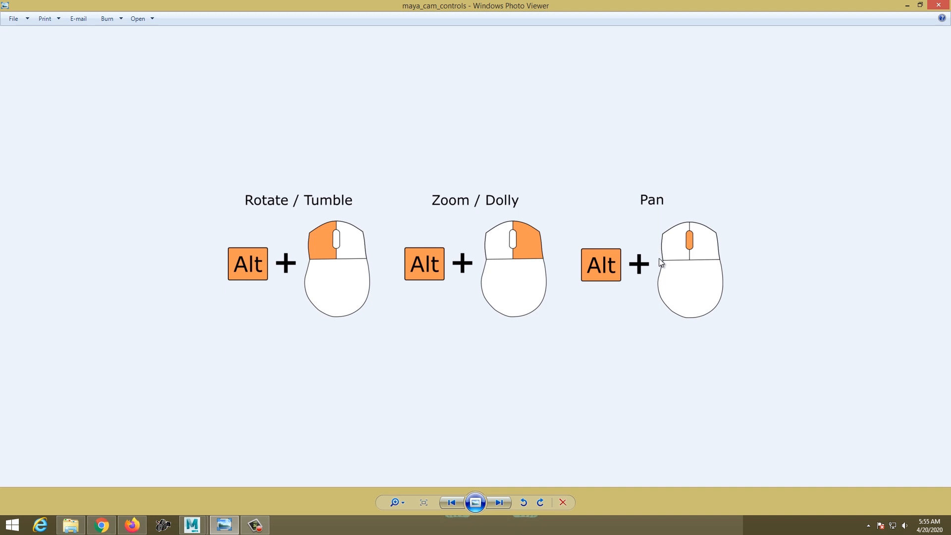
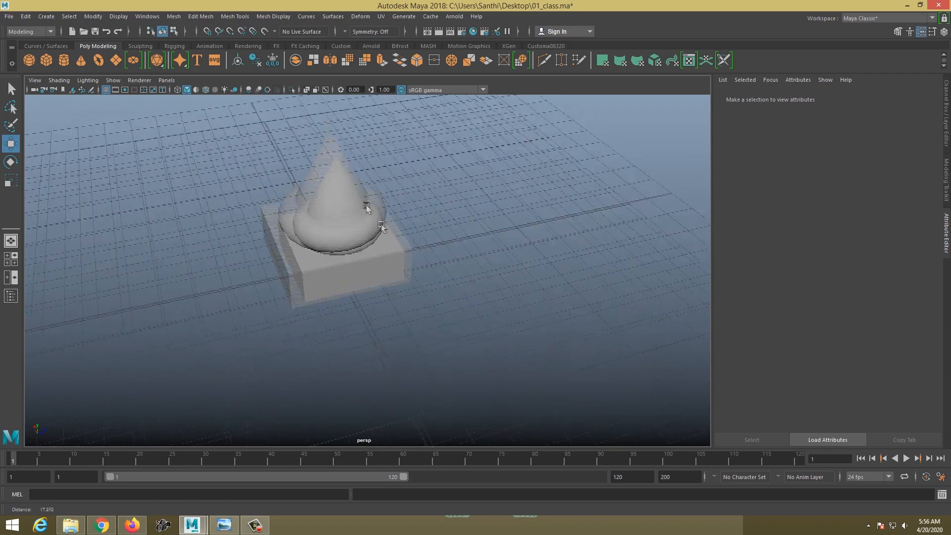
pyautogui.moveTo(387, 266)
pyautogui.keyDown('alt'); pyautogui.mouseDown(button='middle')
pyautogui.moveTo(272, 274)
pyautogui.moveTo(463, 267)
pyautogui.moveTo(400, 272)
pyautogui.mouseUp(button='middle'); pyautogui.keyUp('alt')
pyautogui.keyDown('alt'); pyautogui.moveTo(400, 272); pyautogui.dragTo(317, 266); pyautogui.keyUp('alt')
pyautogui.keyDown('alt'); pyautogui.moveTo(316, 266); pyautogui.dragTo(511, 328, button='right'); pyautogui.keyUp('alt')
pyautogui.keyDown('alt'); pyautogui.moveTo(511, 328); pyautogui.dragTo(471, 317); pyautogui.keyUp('alt')
pyautogui.keyDown('alt'); pyautogui.moveTo(471, 316); pyautogui.dragTo(384, 294, button='right'); pyautogui.keyUp('alt')
pyautogui.keyDown('alt'); pyautogui.moveTo(383, 291); pyautogui.dragTo(379, 291, button='middle'); pyautogui.keyUp('alt')
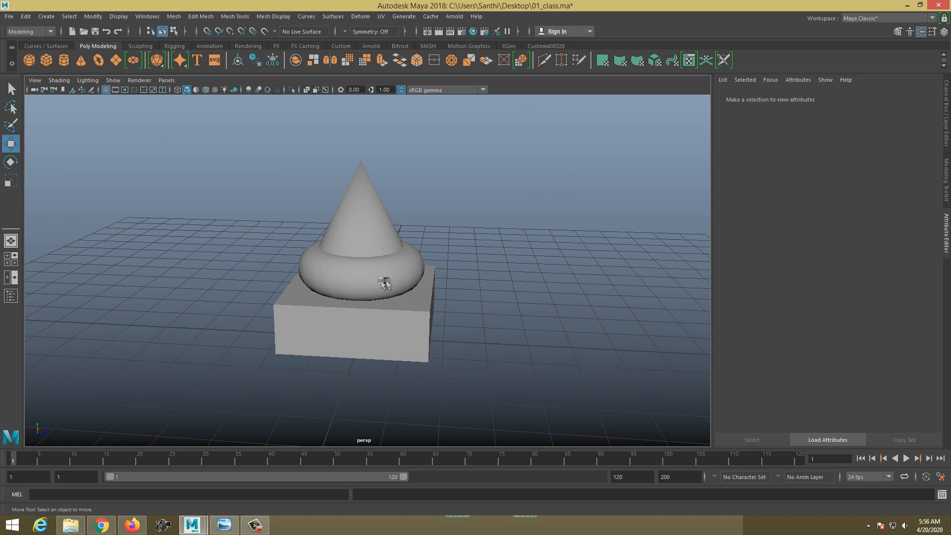
pyautogui.keyDown('alt'); pyautogui.moveTo(381, 276); pyautogui.dragTo(414, 274); pyautogui.keyUp('alt')
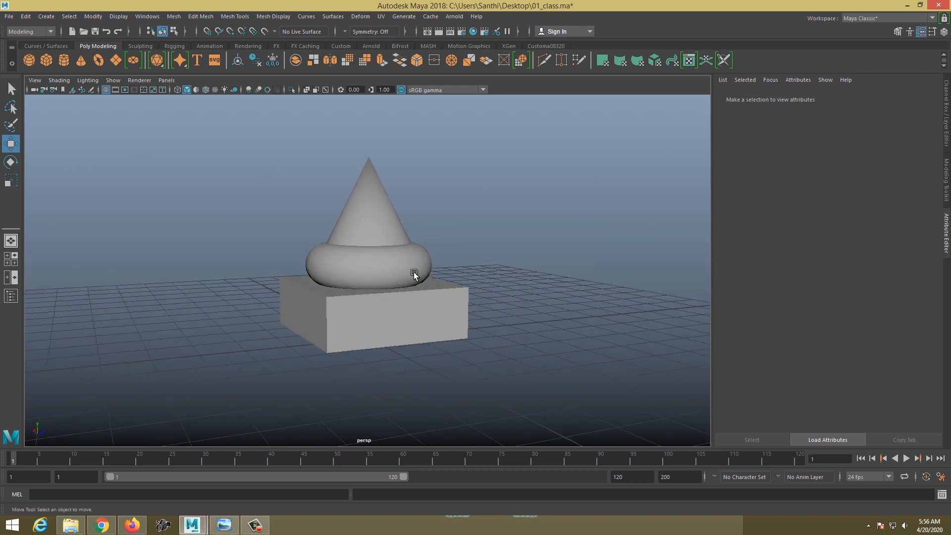
pyautogui.moveTo(429, 293)
pyautogui.keyDown('alt'); pyautogui.mouseDown()
pyautogui.moveTo(433, 307)
pyautogui.moveTo(412, 296)
pyautogui.mouseUp(); pyautogui.keyUp('alt')
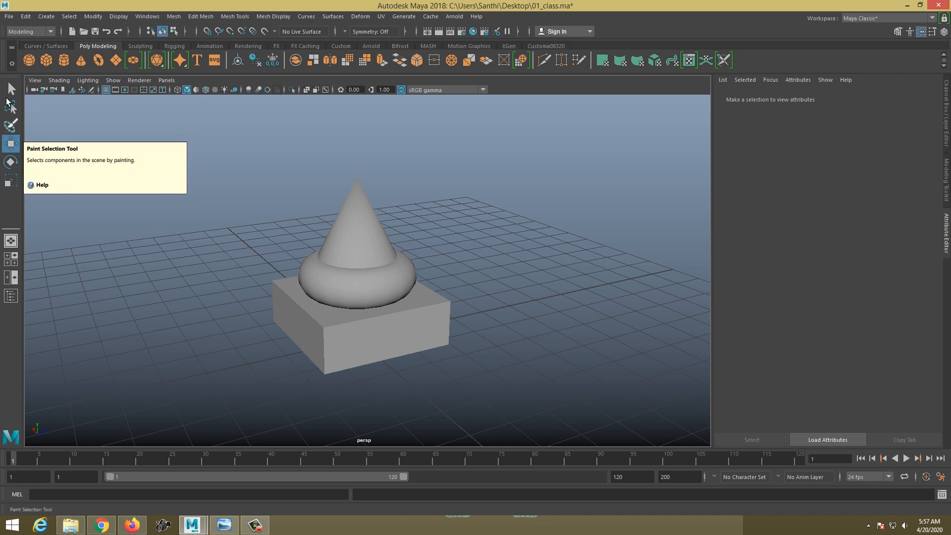
# Step: Select the cone and then the cube with the Move tool active
pyautogui.scroll(-1, 238, 235)
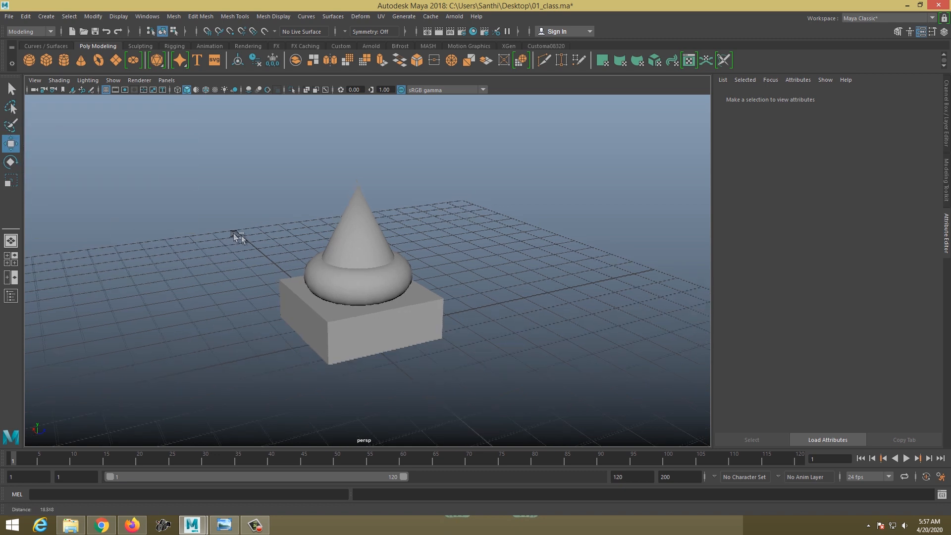
pyautogui.keyDown('alt'); pyautogui.moveTo(237, 235); pyautogui.dragTo(200, 225, button='middle'); pyautogui.keyUp('alt')
pyautogui.keyDown('alt'); pyautogui.moveTo(370, 218); pyautogui.dragTo(325, 229); pyautogui.keyUp('alt')
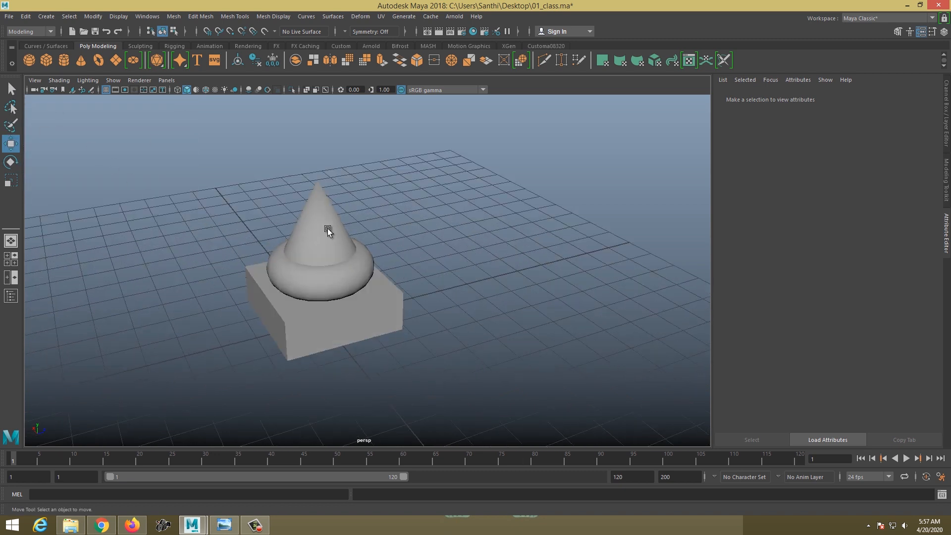
pyautogui.click(346, 242)
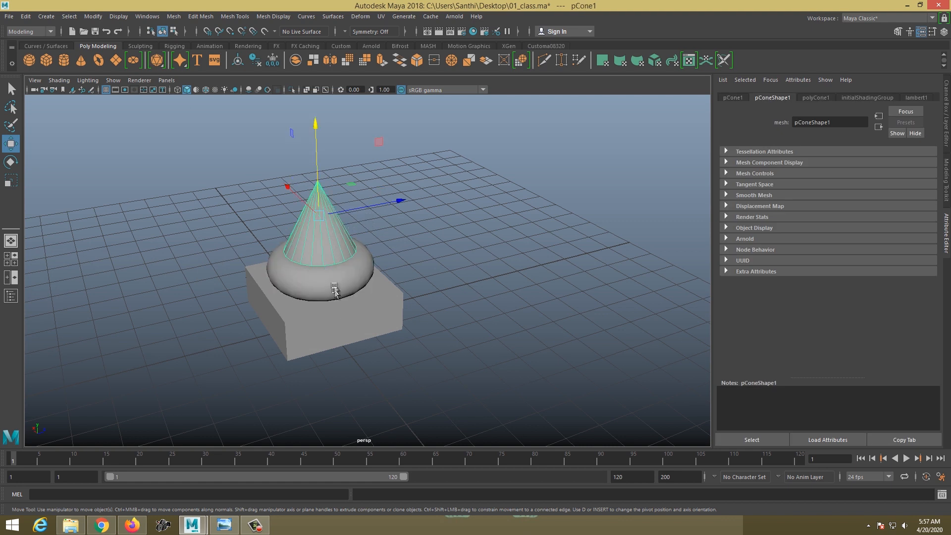
pyautogui.click(340, 317)
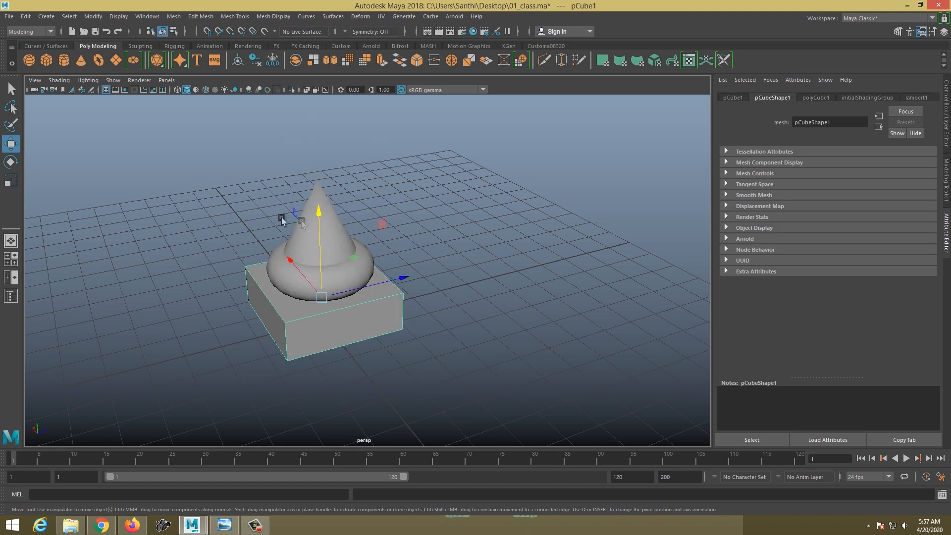
# Step: Switch to the Select tool and select the torus, cube and cone repeatedly in turn, finishing with the cone
pyautogui.press('q')
pyautogui.click(332, 280)
pyautogui.click(340, 328)
pyautogui.click(331, 276)
pyautogui.click(323, 242)
pyautogui.click(314, 287)
pyautogui.keyDown('alt'); pyautogui.moveTo(314, 290); pyautogui.dragTo(329, 276); pyautogui.keyUp('alt')
pyautogui.click(307, 218)
pyautogui.click(325, 313)
pyautogui.click(315, 278)
pyautogui.click(301, 205)
pyautogui.click(308, 317)
pyautogui.click(307, 287)
pyautogui.click(304, 229)
pyautogui.click(321, 304)
pyautogui.click(303, 281)
pyautogui.keyDown('alt'); pyautogui.moveTo(298, 243); pyautogui.dragTo(314, 229); pyautogui.keyUp('alt')
pyautogui.click(307, 221)
pyautogui.click(305, 282)
pyautogui.click(354, 317)
pyautogui.click(318, 271)
pyautogui.click(322, 287)
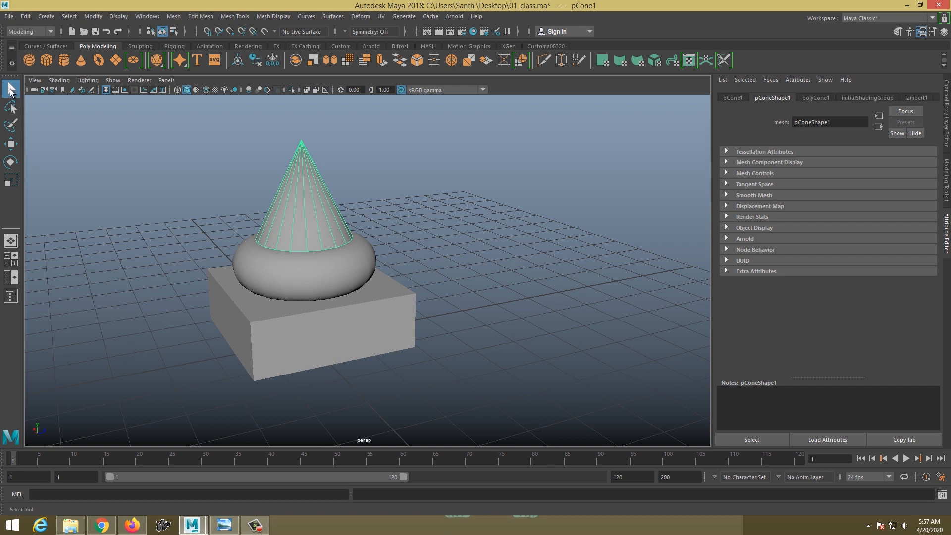
pyautogui.click(278, 275)
pyautogui.click(304, 219)
pyautogui.click(313, 320)
pyautogui.click(299, 239)
pyautogui.click(276, 357)
pyautogui.click(297, 259)
pyautogui.click(299, 225)
pyautogui.scroll(-3, 264, 301)
pyautogui.keyDown('alt'); pyautogui.moveTo(229, 229); pyautogui.dragTo(170, 225); pyautogui.keyUp('alt')
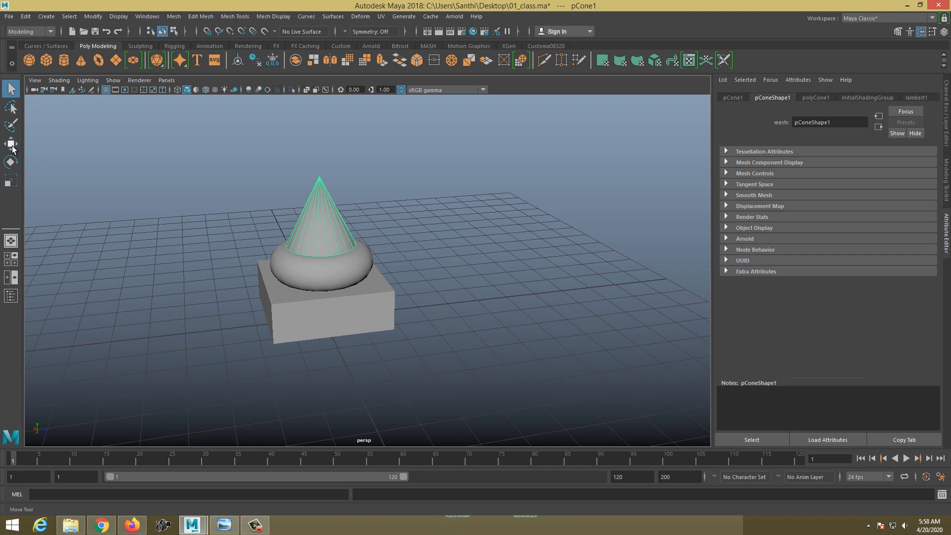
# Step: Switch to the Move tool and select the torus, cone and cube in turn, finishing with the torus
pyautogui.click(11, 144)
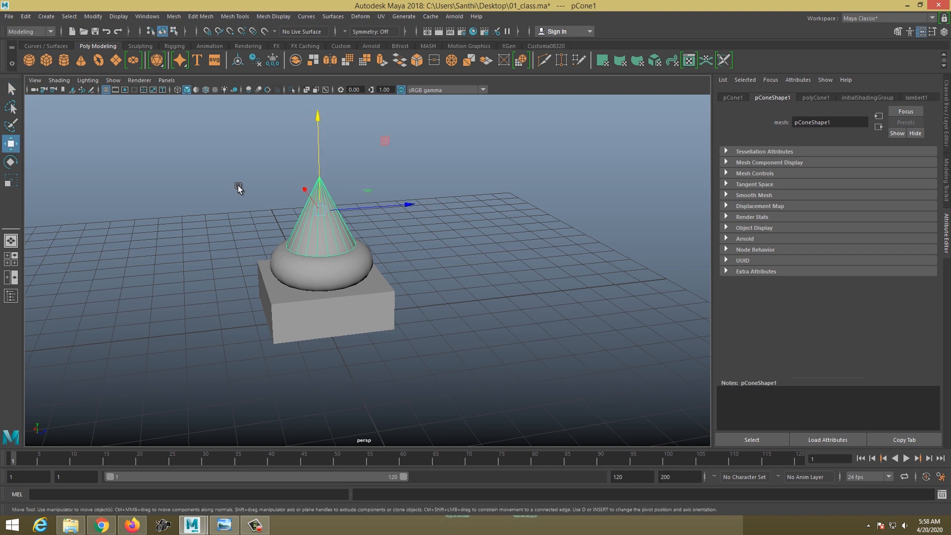
pyautogui.click(342, 272)
pyautogui.click(346, 236)
pyautogui.click(348, 303)
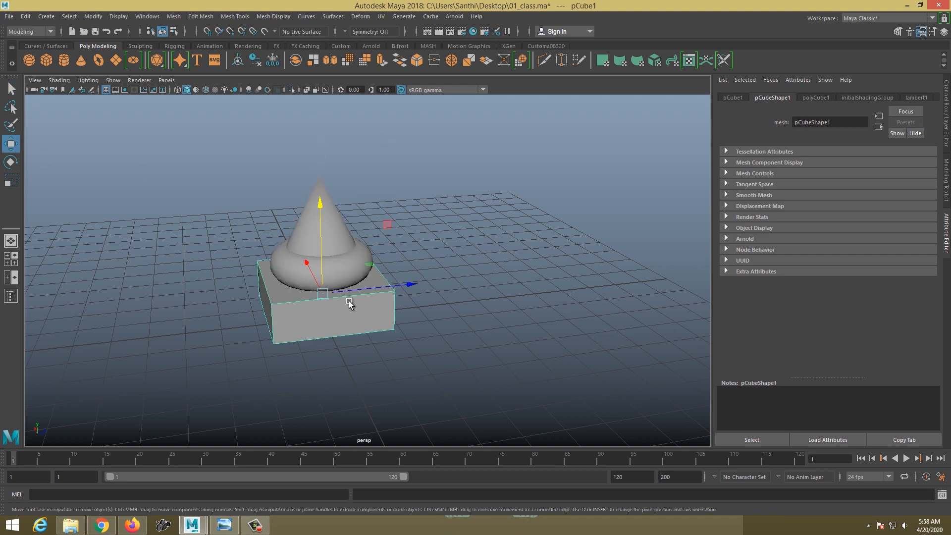
pyautogui.click(334, 281)
# Step: Move the torus out of the stack to about -4.7, 3.2, 2.1 cm, beside the cone and cube
pyautogui.keyDown('alt'); pyautogui.moveTo(325, 251); pyautogui.dragTo(233, 264); pyautogui.keyUp('alt')
pyautogui.keyDown('alt'); pyautogui.moveTo(384, 227); pyautogui.dragTo(219, 267); pyautogui.keyUp('alt')
pyautogui.keyDown('alt'); pyautogui.moveTo(429, 263); pyautogui.dragTo(422, 229); pyautogui.keyUp('alt')
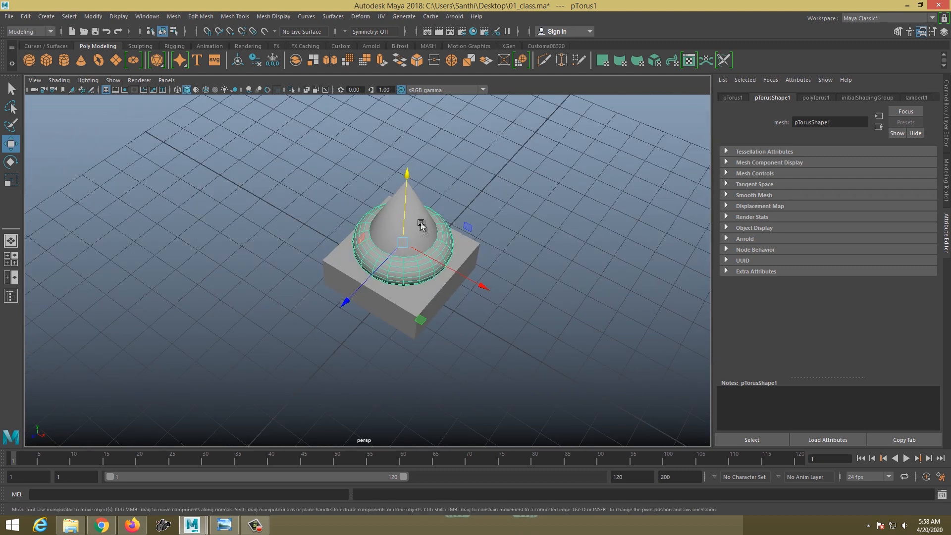
pyautogui.keyDown('alt'); pyautogui.moveTo(373, 272); pyautogui.dragTo(174, 289); pyautogui.keyUp('alt')
pyautogui.moveTo(235, 231); pyautogui.dragTo(205, 189)
pyautogui.click(247, 235)
pyautogui.click(205, 190)
pyautogui.moveTo(201, 152); pyautogui.dragTo(202, 187)
pyautogui.moveTo(146, 195); pyautogui.dragTo(232, 197)
pyautogui.moveTo(293, 177); pyautogui.dragTo(309, 179)
pyautogui.keyDown('alt'); pyautogui.moveTo(231, 204); pyautogui.dragTo(247, 272); pyautogui.keyUp('alt')
pyautogui.moveTo(221, 196)
pyautogui.mouseDown()
pyautogui.moveTo(215, 226)
pyautogui.moveTo(210, 212)
pyautogui.moveTo(231, 210)
pyautogui.mouseUp()
pyautogui.keyDown('alt'); pyautogui.moveTo(254, 224); pyautogui.dragTo(263, 194); pyautogui.keyUp('alt')
pyautogui.moveTo(300, 224); pyautogui.dragTo(303, 223)
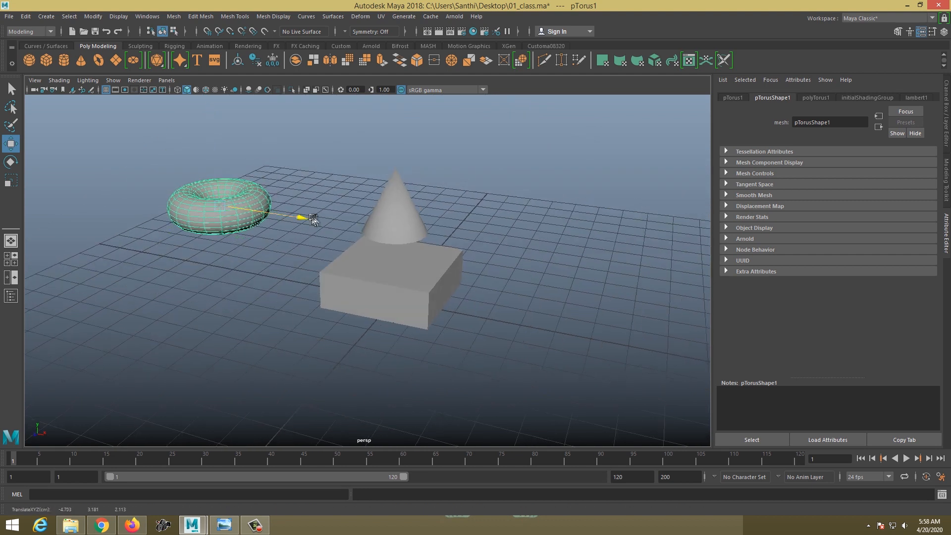
# Step: Rotate the torus freely to about -184, 28 and 2 degrees with the Rotate tool
pyautogui.click(10, 164)
pyautogui.keyDown('alt'); pyautogui.moveTo(299, 157); pyautogui.dragTo(257, 128); pyautogui.keyUp('alt')
pyautogui.keyDown('alt'); pyautogui.moveTo(257, 127); pyautogui.dragTo(259, 186, button='middle'); pyautogui.keyUp('alt')
pyautogui.moveTo(273, 197); pyautogui.dragTo(318, 298)
pyautogui.moveTo(232, 251); pyautogui.dragTo(287, 188)
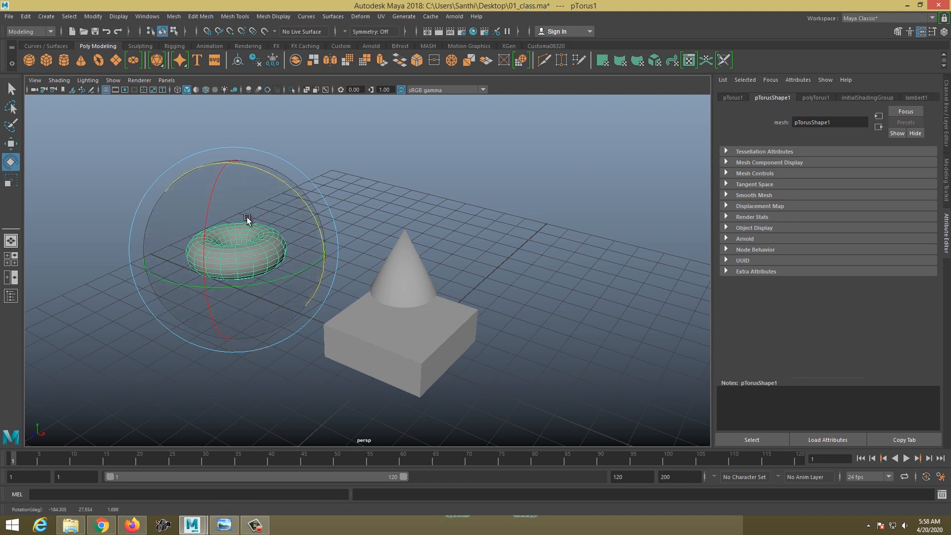
# Step: Rotate the flattened cube so that it stands upright on its narrow side
pyautogui.keyDown('alt'); pyautogui.moveTo(246, 219); pyautogui.dragTo(208, 190); pyautogui.keyUp('alt')
pyautogui.scroll(-2, 208, 190)
pyautogui.click(413, 333)
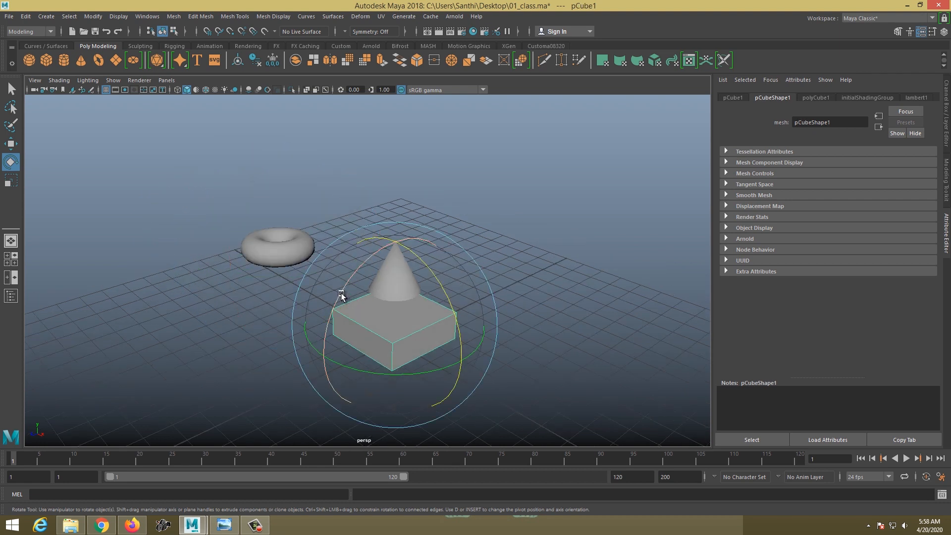
pyautogui.moveTo(341, 293); pyautogui.dragTo(461, 246)
# Step: Rotate the cone so that it tips over with its point downward, and clear the selection
pyautogui.click(378, 264)
pyautogui.click(394, 279)
pyautogui.scroll(-3, 446, 260)
pyautogui.keyDown('alt'); pyautogui.moveTo(407, 259); pyautogui.dragTo(460, 303); pyautogui.keyUp('alt')
pyautogui.moveTo(414, 210); pyautogui.dragTo(439, 285)
pyautogui.keyDown('alt'); pyautogui.moveTo(314, 280); pyautogui.dragTo(55, 199); pyautogui.keyUp('alt')
pyautogui.click(448, 325)
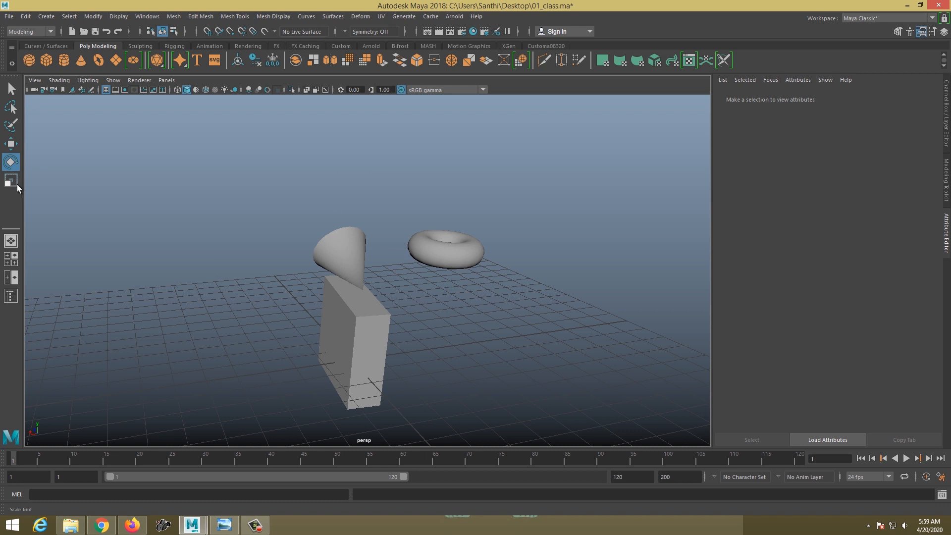
# Step: Scale the torus up uniformly by a factor of about 1.3 with the Scale tool
pyautogui.keyDown('alt'); pyautogui.moveTo(406, 270); pyautogui.dragTo(382, 282); pyautogui.keyUp('alt')
pyautogui.click(378, 272)
pyautogui.click(512, 279)
pyautogui.moveTo(484, 267)
pyautogui.mouseDown()
pyautogui.moveTo(500, 268)
pyautogui.moveTo(422, 284)
pyautogui.moveTo(675, 292)
pyautogui.moveTo(496, 279)
pyautogui.mouseUp()
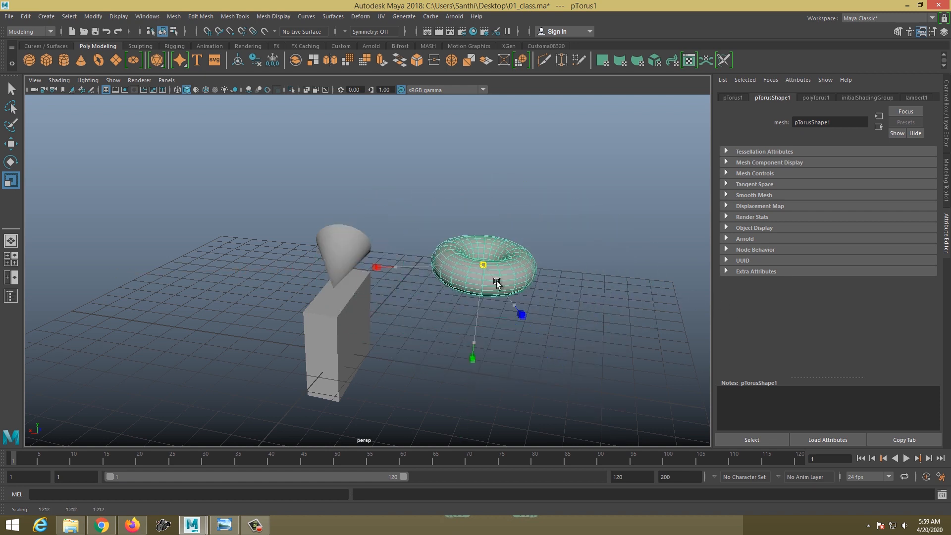
pyautogui.keyDown('alt'); pyautogui.moveTo(346, 275); pyautogui.dragTo(505, 303); pyautogui.keyUp('alt')
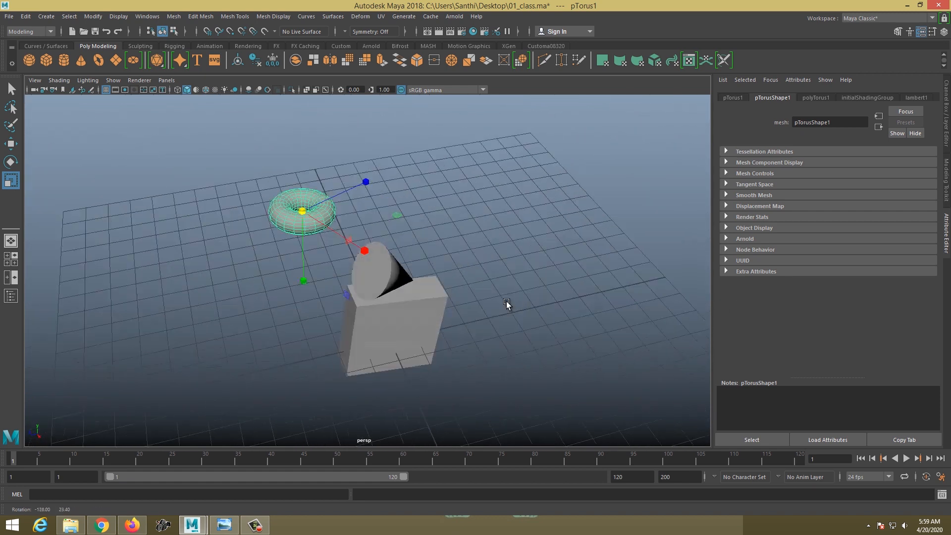
# Step: Try to shrink the torus uniformly to a tiny size, and undo the scaling
pyautogui.moveTo(298, 212); pyautogui.dragTo(147, 242)
pyautogui.keyDown('alt'); pyautogui.moveTo(230, 246); pyautogui.dragTo(340, 226); pyautogui.keyUp('alt')
pyautogui.moveTo(261, 296); pyautogui.dragTo(213, 299)
pyautogui.click(268, 316)
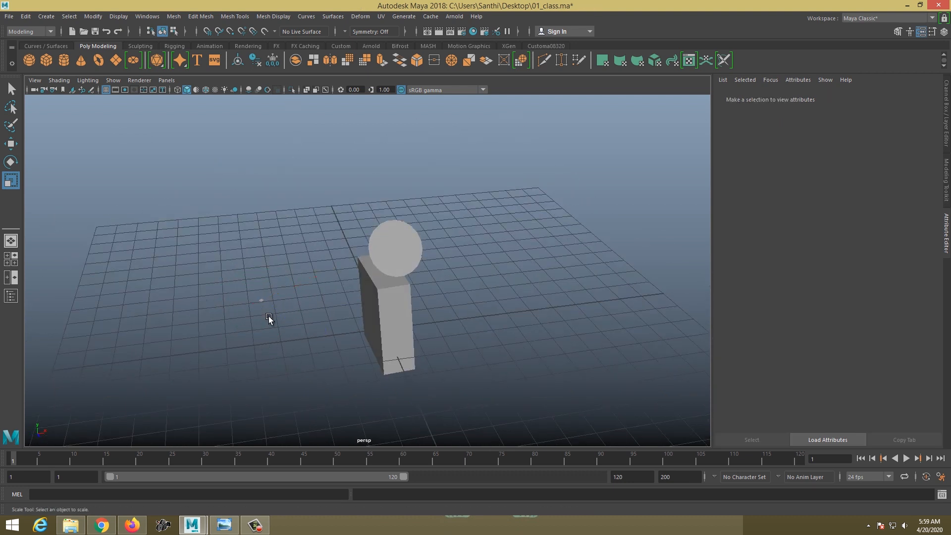
pyautogui.hotkey('ctrl', 'z')
pyautogui.hotkey('ctrl', 'z')
pyautogui.hotkey('ctrl', 'z')
# Step: Enlarge the upright cube uniformly with the Scale tool
pyautogui.click(392, 299)
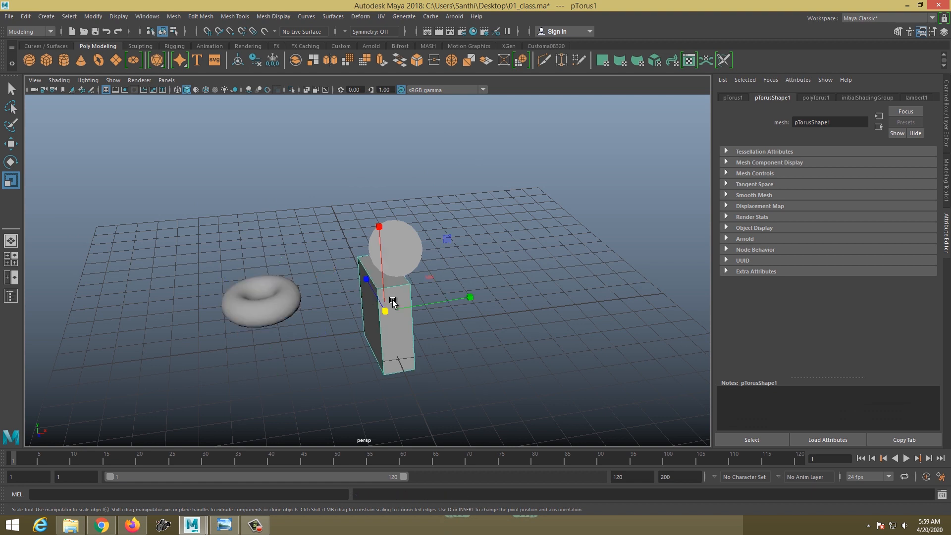
pyautogui.keyDown('alt'); pyautogui.moveTo(394, 315); pyautogui.dragTo(472, 340); pyautogui.keyUp('alt')
pyautogui.moveTo(391, 320); pyautogui.dragTo(443, 325)
# Step: Enlarge the cone uniformly so that it becomes much bigger than the cube, and keep the Scale tool active
pyautogui.click(400, 258)
pyautogui.keyDown('alt'); pyautogui.moveTo(400, 259); pyautogui.dragTo(292, 270); pyautogui.keyUp('alt')
pyautogui.scroll(-3, 346, 252)
pyautogui.press('w')
pyautogui.press('r')
# Step: Scale the torus down uniformly to a tiny ring, and shrink the cube uniformly as well
pyautogui.click(355, 244)
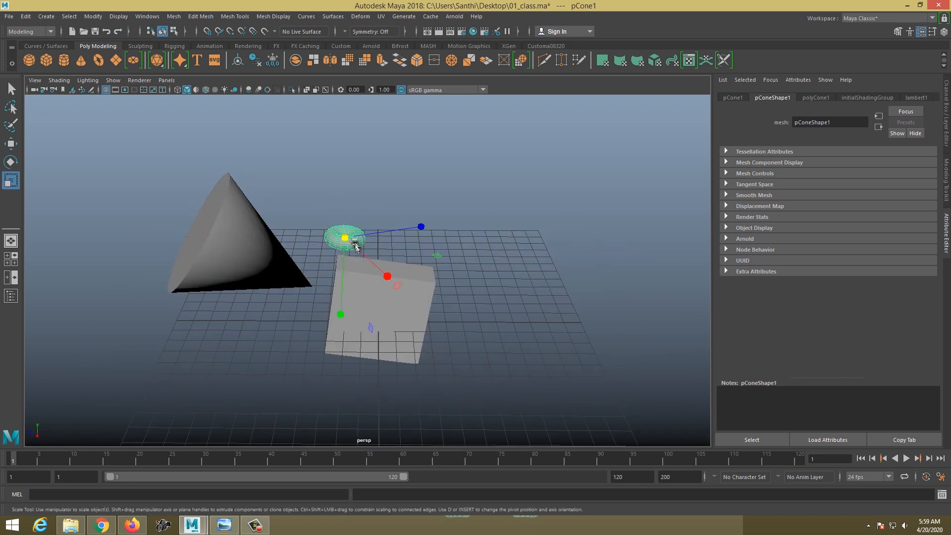
pyautogui.moveTo(347, 239); pyautogui.dragTo(322, 247)
pyautogui.click(411, 313)
pyautogui.moveTo(378, 308); pyautogui.dragTo(426, 278)
pyautogui.keyDown('alt'); pyautogui.moveTo(253, 266); pyautogui.dragTo(292, 261); pyautogui.keyUp('alt')
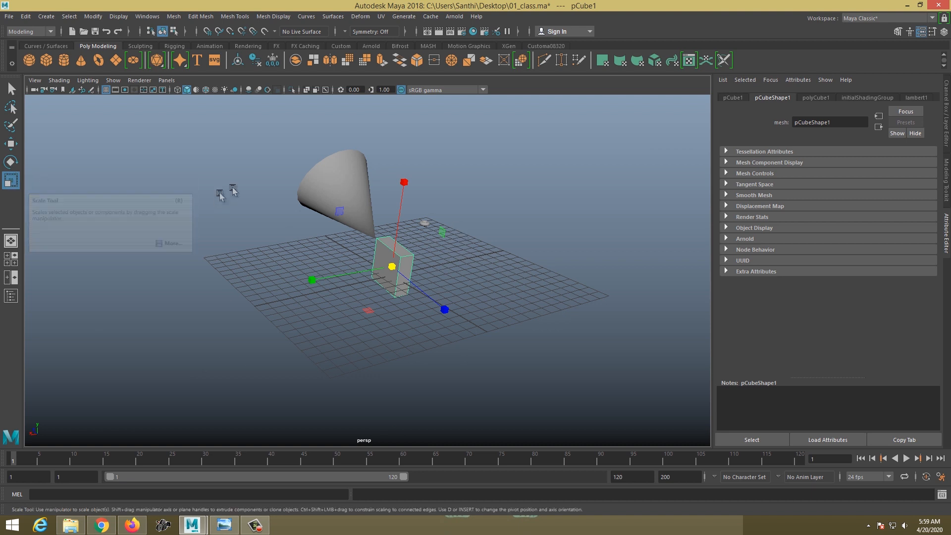
# Step: Select the tiny torus and orbit the perspective view to inspect the three rescaled objects from several sides
pyautogui.keyDown('alt'); pyautogui.moveTo(455, 258); pyautogui.dragTo(444, 325); pyautogui.keyUp('alt')
pyautogui.keyDown('alt'); pyautogui.moveTo(397, 266); pyautogui.dragTo(368, 260); pyautogui.keyUp('alt')
pyautogui.click(417, 246)
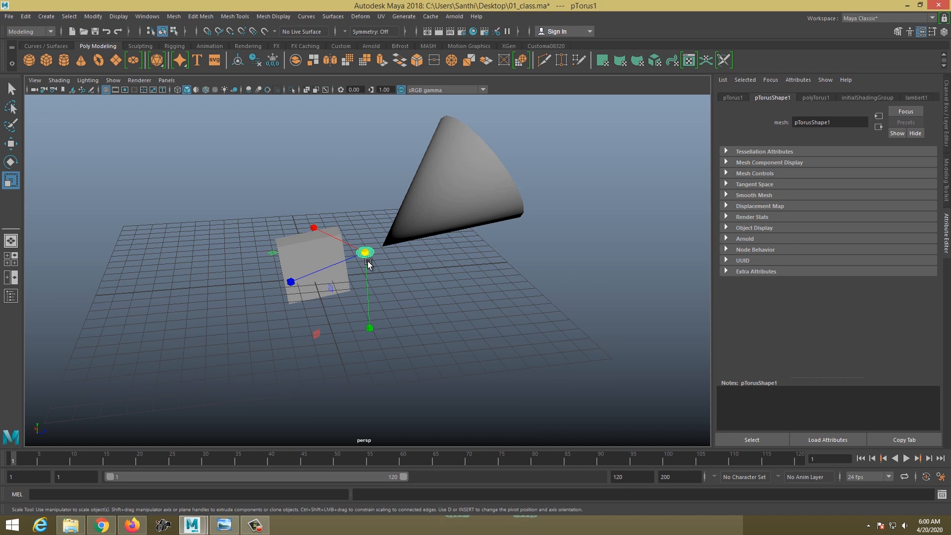
pyautogui.moveTo(389, 263)
pyautogui.keyDown('alt'); pyautogui.mouseDown()
pyautogui.moveTo(465, 255)
pyautogui.moveTo(385, 266)
pyautogui.mouseUp(); pyautogui.keyUp('alt')
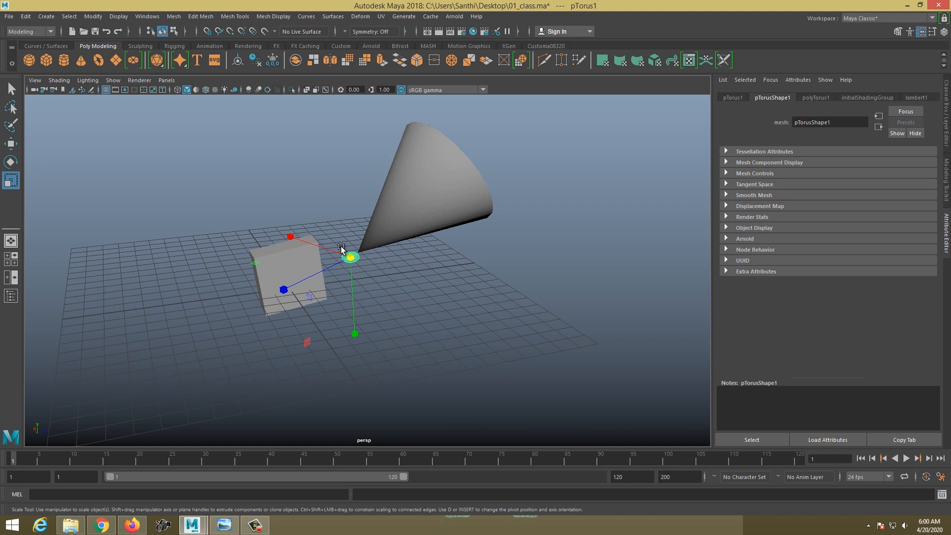
pyautogui.keyDown('alt'); pyautogui.moveTo(340, 248); pyautogui.dragTo(309, 204); pyautogui.keyUp('alt')
pyautogui.keyDown('alt'); pyautogui.moveTo(515, 101); pyautogui.dragTo(569, 208); pyautogui.keyUp('alt')
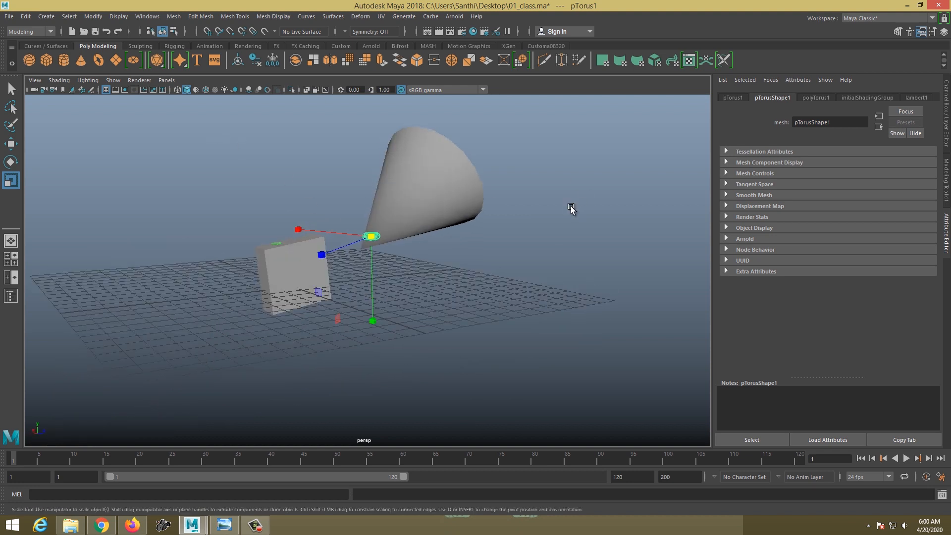
# Step: Alternate between the four-view layout and the full-size perspective and side views, with nothing selected, ending in the four-view layout
pyautogui.press('space')
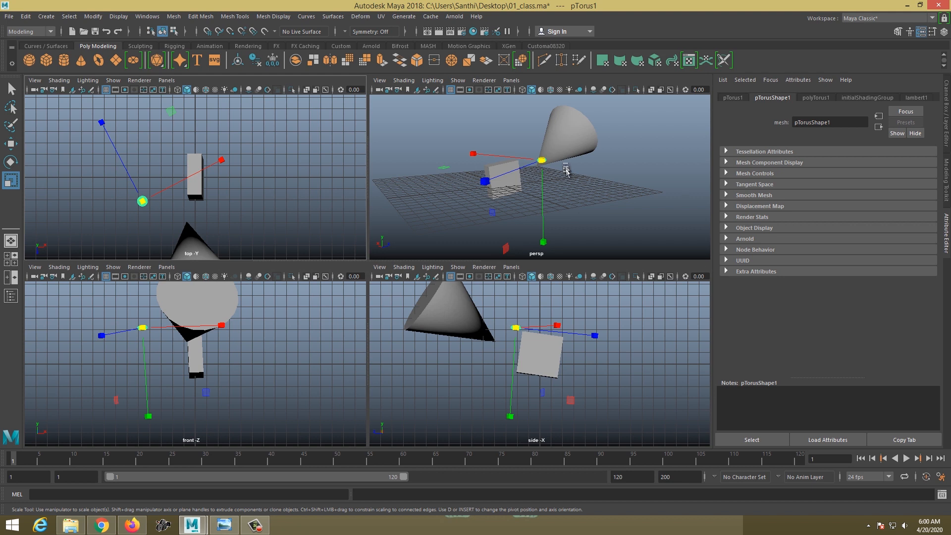
pyautogui.press('space')
pyautogui.click(451, 272)
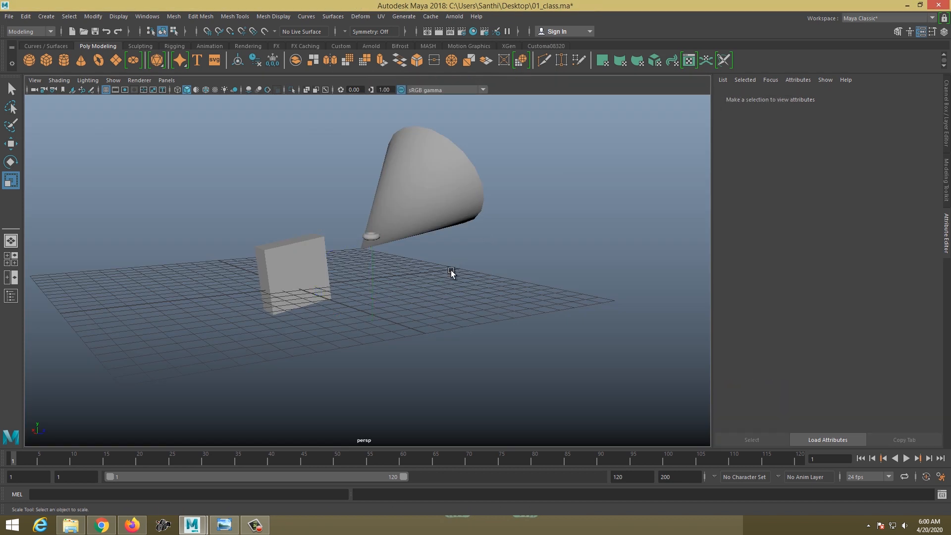
pyautogui.press('space')
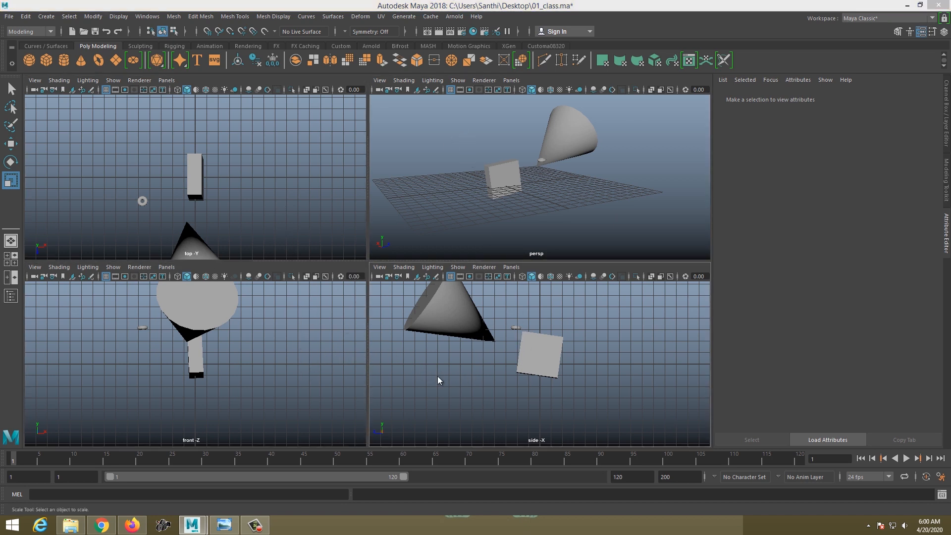
pyautogui.press('space')
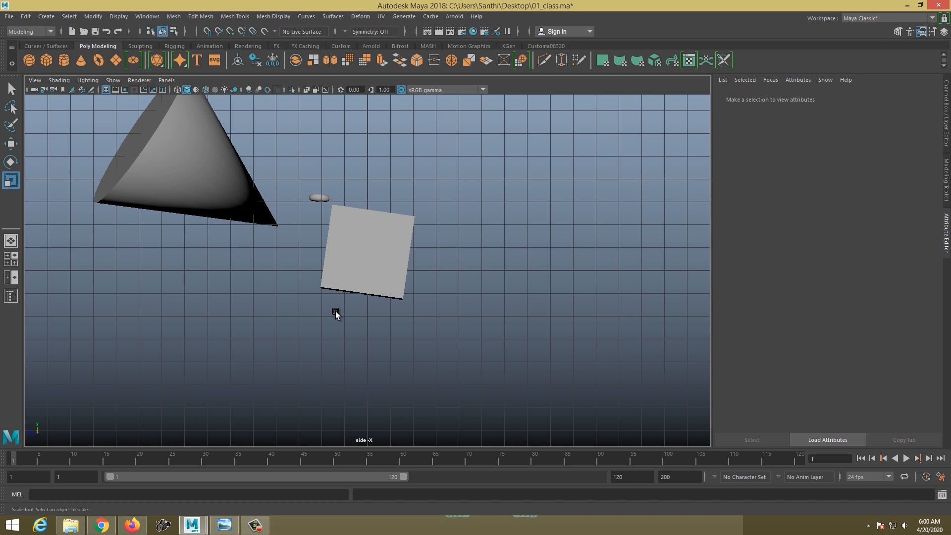
pyautogui.press('space')
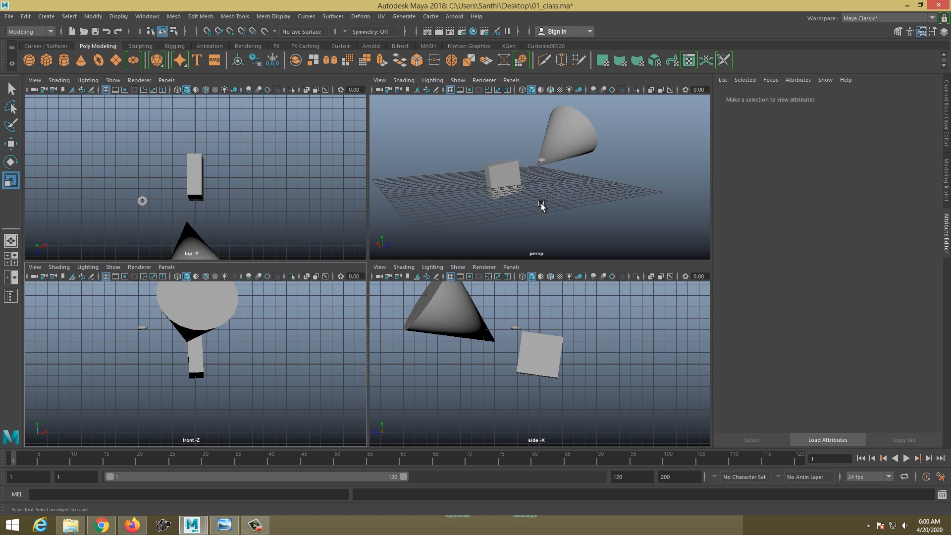
# Step: Zoom out the top, front and side views to show all objects, and zoom and orbit the perspective view
pyautogui.scroll(-3, 542, 205)
pyautogui.scroll(-3, 270, 204)
pyautogui.scroll(-3, 285, 333)
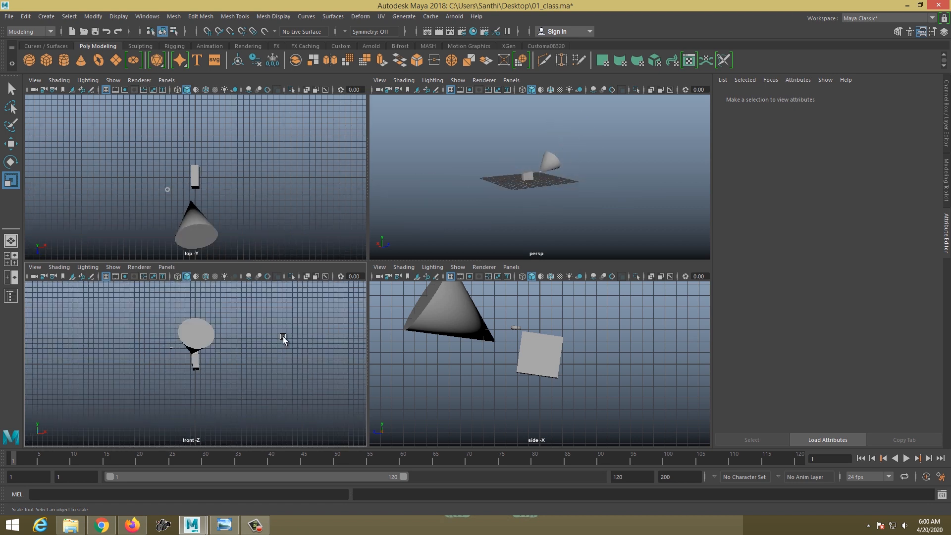
pyautogui.scroll(-3, 488, 343)
pyautogui.scroll(4, 549, 198)
pyautogui.keyDown('alt'); pyautogui.moveTo(551, 188); pyautogui.dragTo(416, 233); pyautogui.keyUp('alt')
pyautogui.moveTo(590, 185)
pyautogui.keyDown('alt'); pyautogui.mouseDown()
pyautogui.moveTo(446, 180)
pyautogui.moveTo(651, 186)
pyautogui.moveTo(558, 193)
pyautogui.moveTo(568, 176)
pyautogui.moveTo(566, 193)
pyautogui.moveTo(604, 194)
pyautogui.mouseUp(); pyautogui.keyUp('alt')
# Step: Review the maya_cam_controls picture in Windows Photo Viewer, and practise orbiting Maya's perspective view around the objects
pyautogui.click(224, 524)
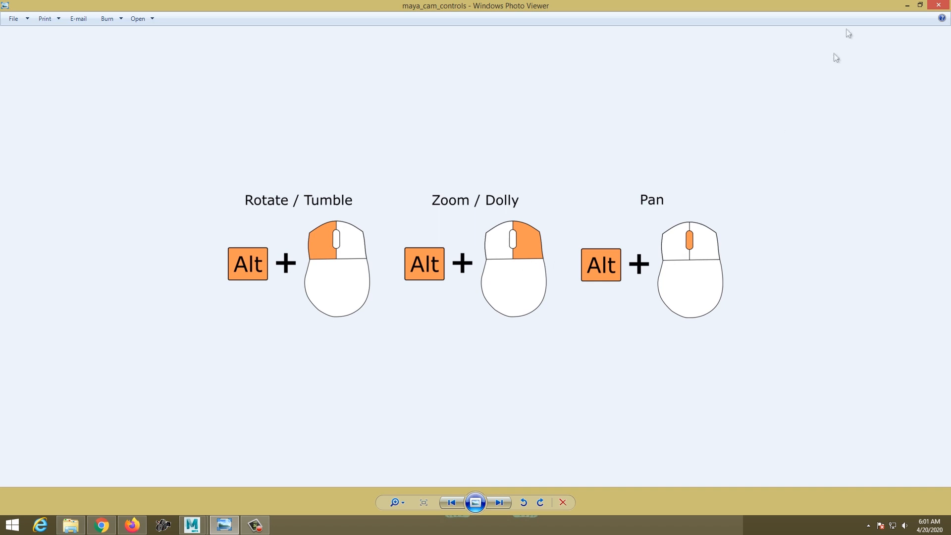
pyautogui.click(905, 6)
pyautogui.keyDown('alt'); pyautogui.moveTo(575, 184); pyautogui.dragTo(628, 190); pyautogui.keyUp('alt')
pyautogui.keyDown('alt'); pyautogui.moveTo(512, 195); pyautogui.dragTo(543, 191); pyautogui.keyUp('alt')
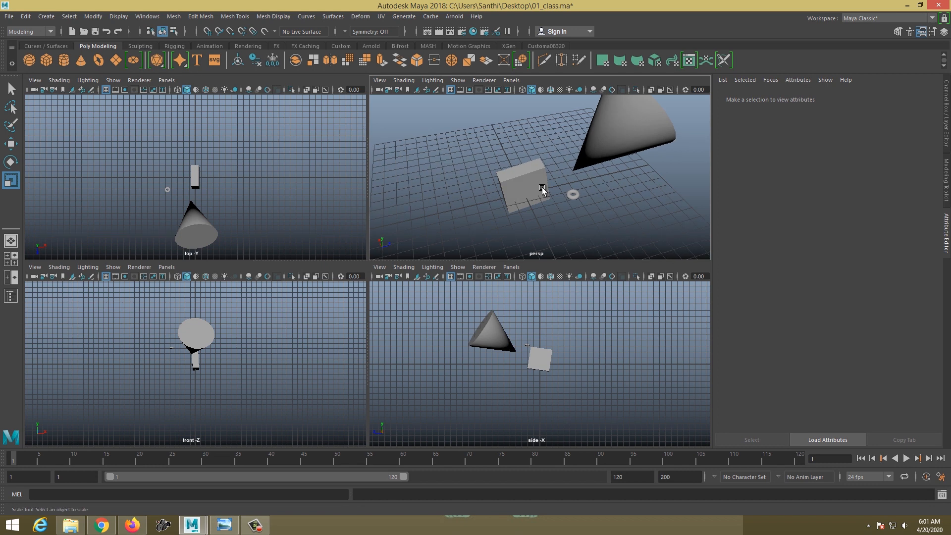
pyautogui.keyDown('alt'); pyautogui.moveTo(544, 189); pyautogui.dragTo(475, 200); pyautogui.keyUp('alt')
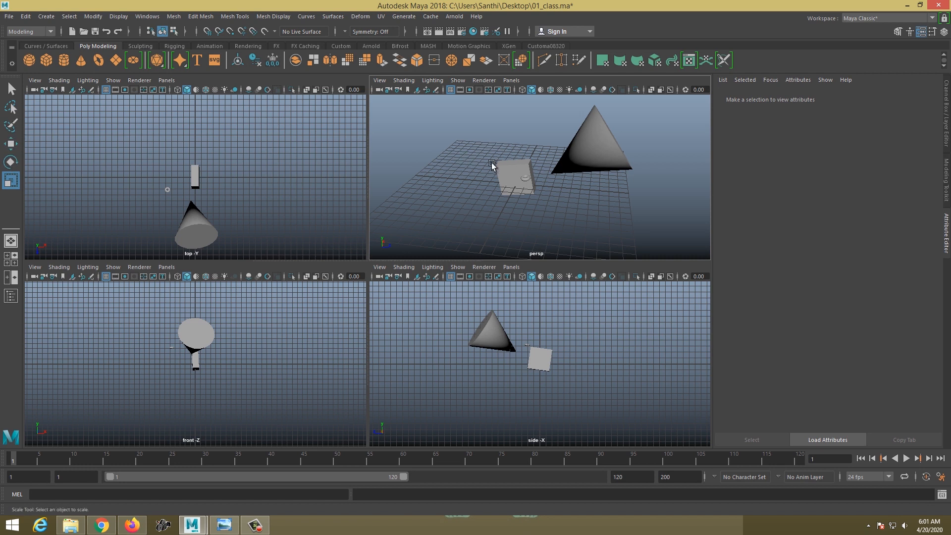
# Step: Rotate the cone with the Rotate tool until its point faces roughly upward
pyautogui.click(586, 152)
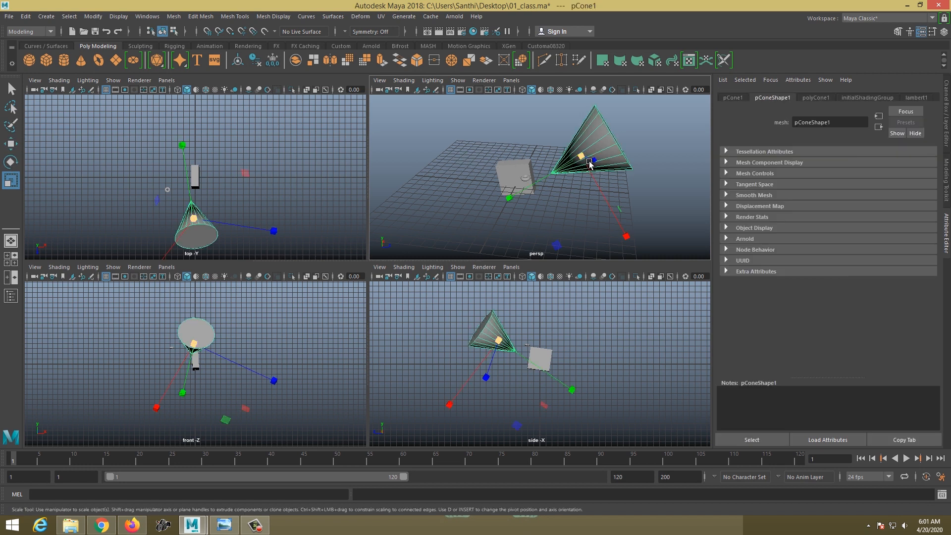
pyautogui.press('e')
pyautogui.moveTo(419, 356); pyautogui.dragTo(414, 392)
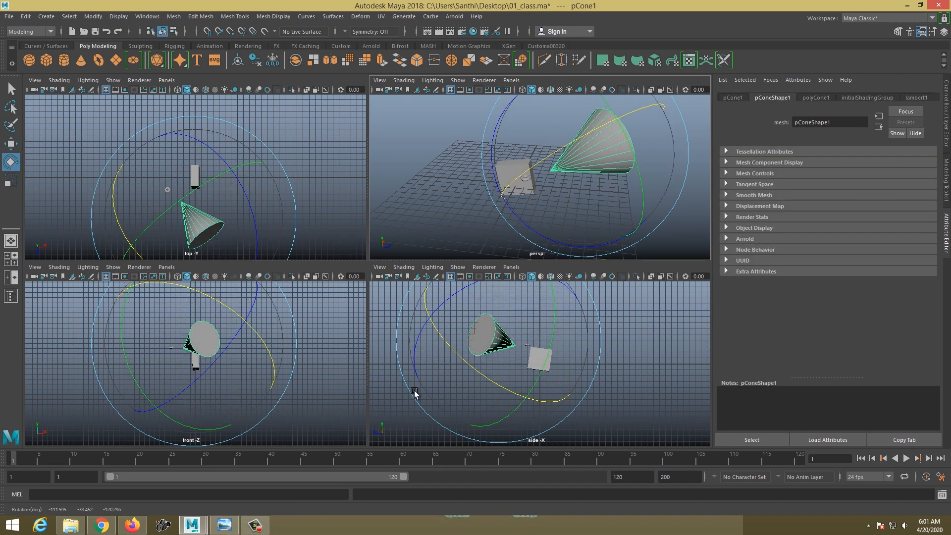
pyautogui.moveTo(629, 143); pyautogui.dragTo(588, 151)
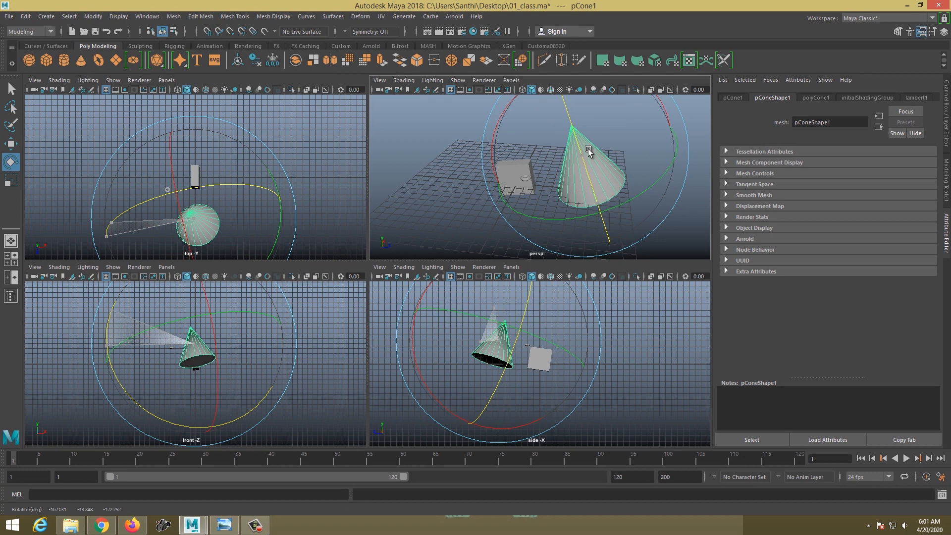
# Step: Fine-tune the cone's rotation in the perspective, top and front views so that it stands upright, and clear the selection
pyautogui.keyDown('alt'); pyautogui.moveTo(696, 131); pyautogui.dragTo(647, 172, button='middle'); pyautogui.keyUp('alt')
pyautogui.moveTo(599, 128); pyautogui.dragTo(630, 152)
pyautogui.moveTo(541, 190); pyautogui.dragTo(542, 169)
pyautogui.moveTo(209, 219); pyautogui.dragTo(213, 208)
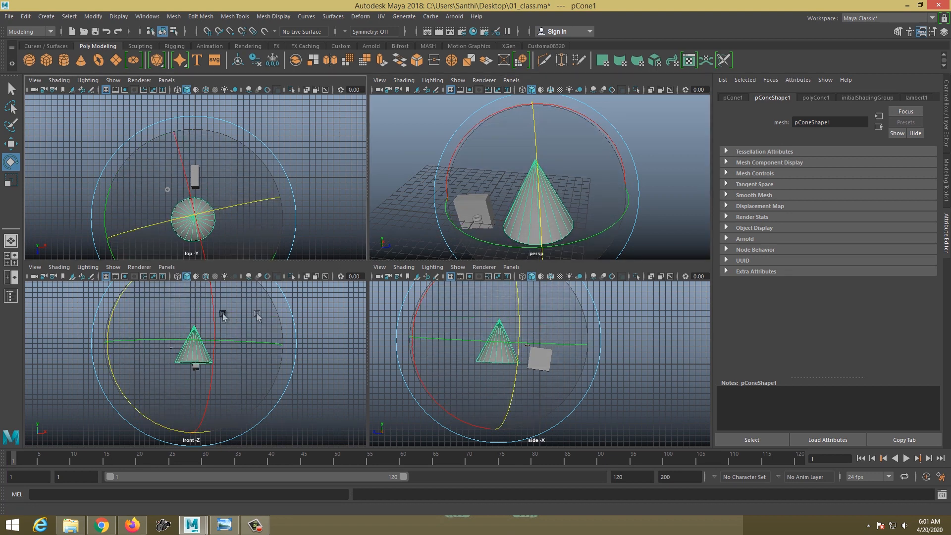
pyautogui.moveTo(214, 312); pyautogui.dragTo(232, 343)
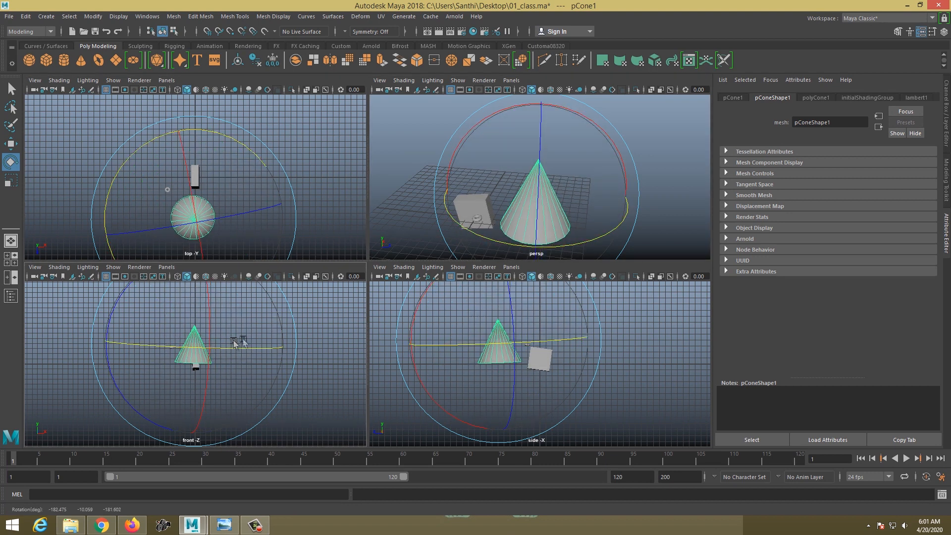
pyautogui.moveTo(293, 322); pyautogui.dragTo(292, 317)
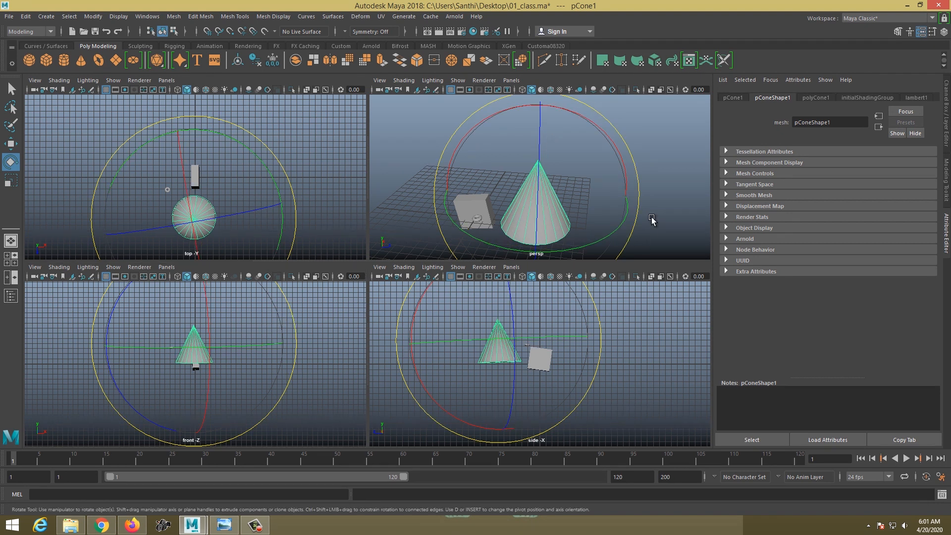
pyautogui.click(572, 219)
# Step: Enlarge the perspective view and move the torus down and past the cube, to the side away from the cone
pyautogui.press('space')
pyautogui.keyDown('alt'); pyautogui.moveTo(361, 314); pyautogui.dragTo(378, 289); pyautogui.keyUp('alt')
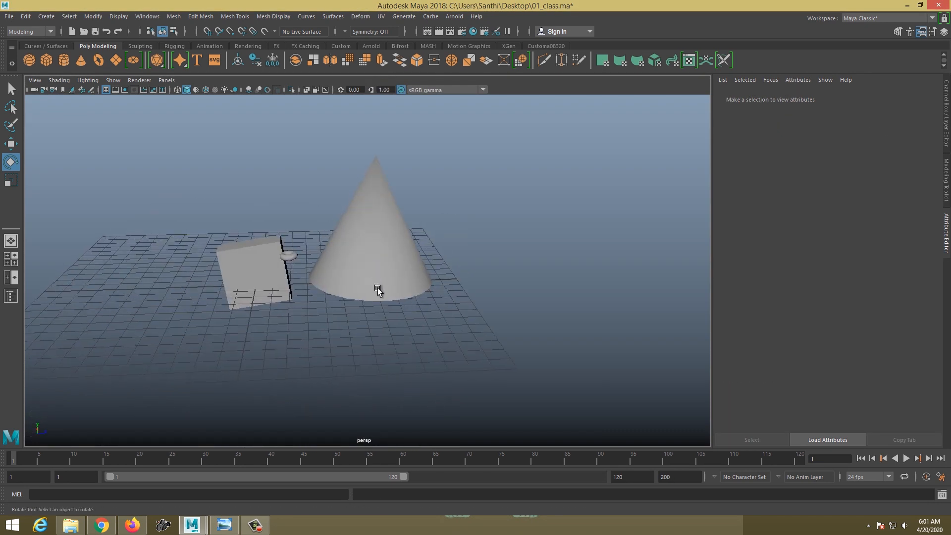
pyautogui.click(297, 255)
pyautogui.press('w')
pyautogui.moveTo(295, 198); pyautogui.dragTo(277, 263)
pyautogui.moveTo(340, 304); pyautogui.dragTo(222, 307)
# Step: Dolly the perspective camera in and out and pan it around the cone and cube
pyautogui.keyDown('alt'); pyautogui.moveTo(476, 204); pyautogui.dragTo(601, 330, button='right'); pyautogui.keyUp('alt')
pyautogui.keyDown('alt'); pyautogui.moveTo(453, 228); pyautogui.dragTo(432, 312, button='middle'); pyautogui.keyUp('alt')
pyautogui.keyDown('alt'); pyautogui.moveTo(414, 236); pyautogui.dragTo(385, 214, button='right'); pyautogui.keyUp('alt')
pyautogui.keyDown('alt'); pyautogui.moveTo(377, 216); pyautogui.dragTo(371, 247, button='middle'); pyautogui.keyUp('alt')
pyautogui.keyDown('alt'); pyautogui.moveTo(372, 248); pyautogui.dragTo(423, 205, button='right'); pyautogui.keyUp('alt')
pyautogui.keyDown('alt'); pyautogui.moveTo(422, 238); pyautogui.dragTo(391, 265, button='right'); pyautogui.keyUp('alt')
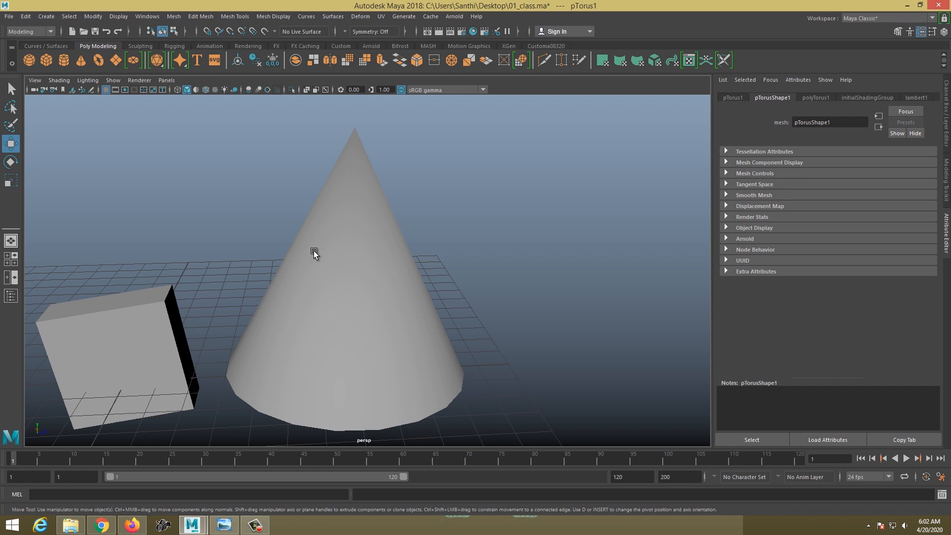
pyautogui.keyDown('alt'); pyautogui.moveTo(341, 267); pyautogui.dragTo(327, 248, button='right'); pyautogui.keyUp('alt')
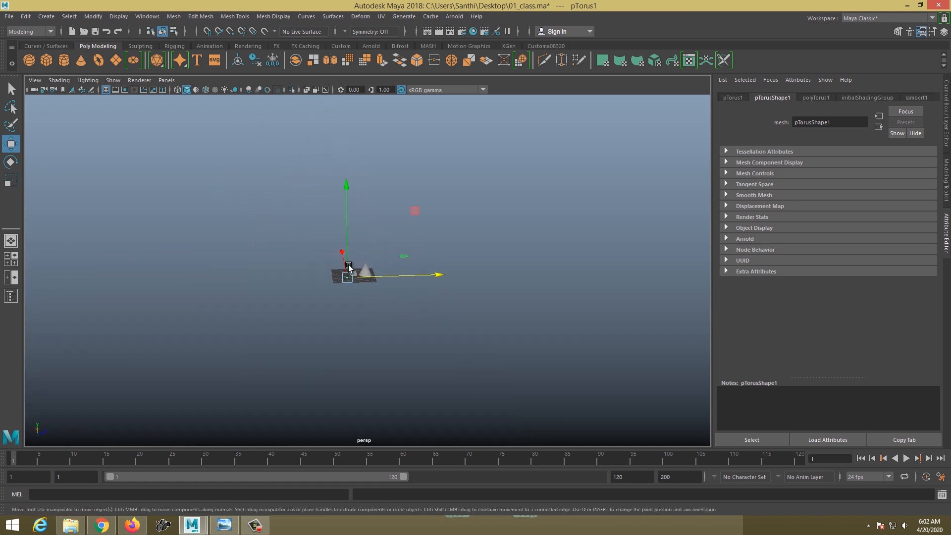
pyautogui.keyDown('alt'); pyautogui.moveTo(337, 277); pyautogui.dragTo(394, 358, button='right'); pyautogui.keyUp('alt')
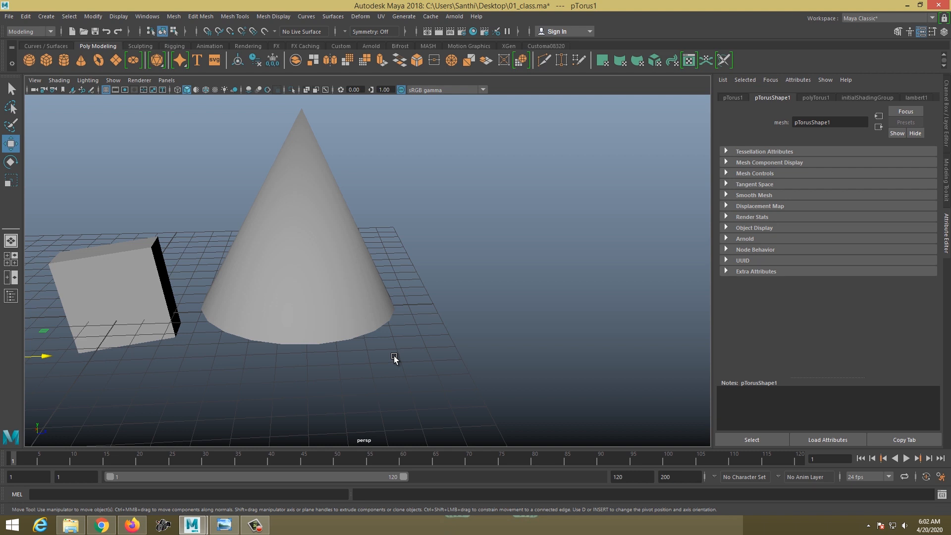
# Step: Move the cone slightly toward the cube along the Z axis
pyautogui.click(331, 315)
pyautogui.scroll(-5, 380, 250)
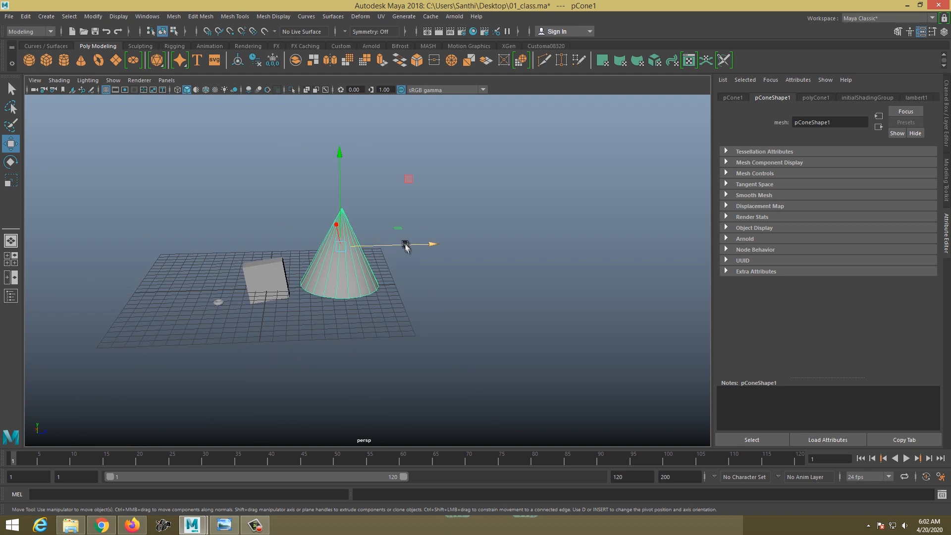
pyautogui.moveTo(405, 245); pyautogui.dragTo(414, 248)
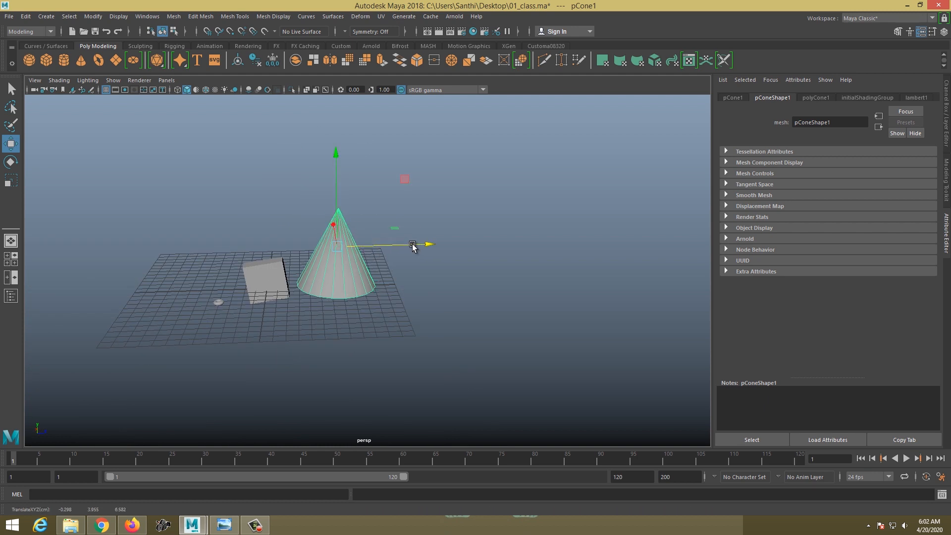
# Step: Try to scale the cone up uniformly about 4 times and move it away from the cube, and undo both changes
pyautogui.press('r')
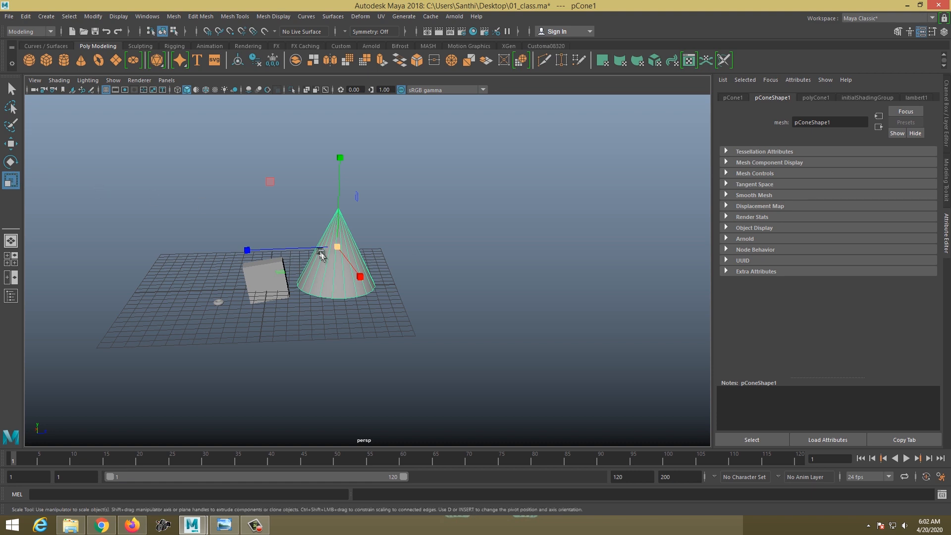
pyautogui.moveTo(343, 249); pyautogui.dragTo(565, 234)
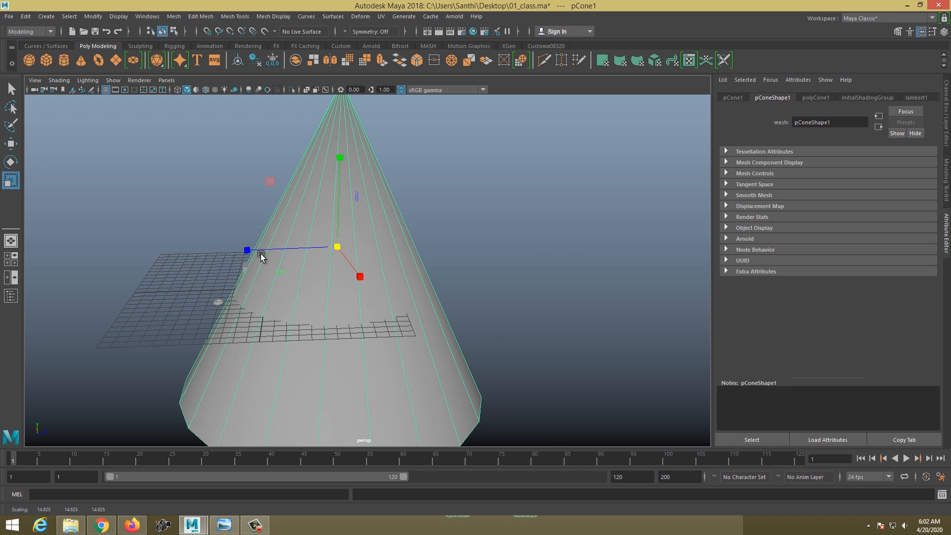
pyautogui.press('w')
pyautogui.moveTo(426, 244); pyautogui.dragTo(563, 240)
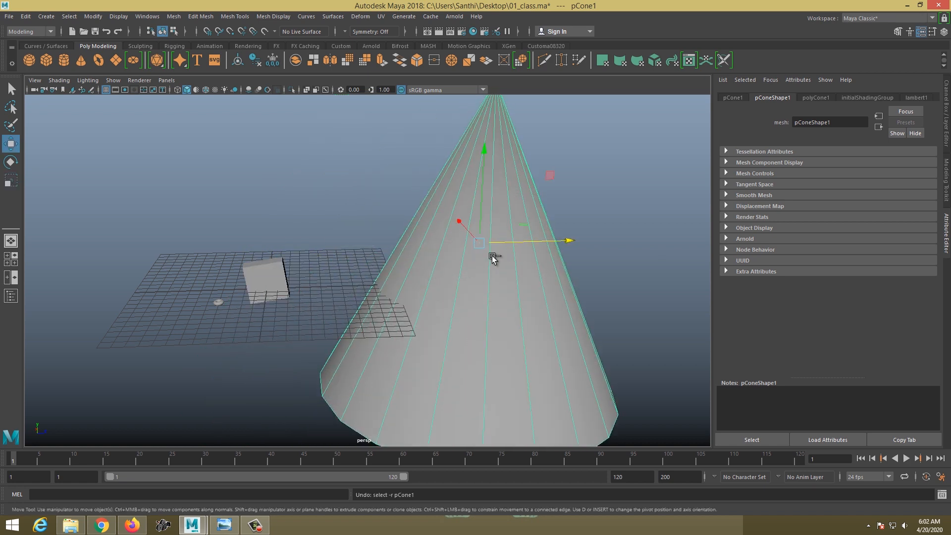
pyautogui.hotkey('ctrl', 'z')
pyautogui.hotkey('ctrl', 'z')
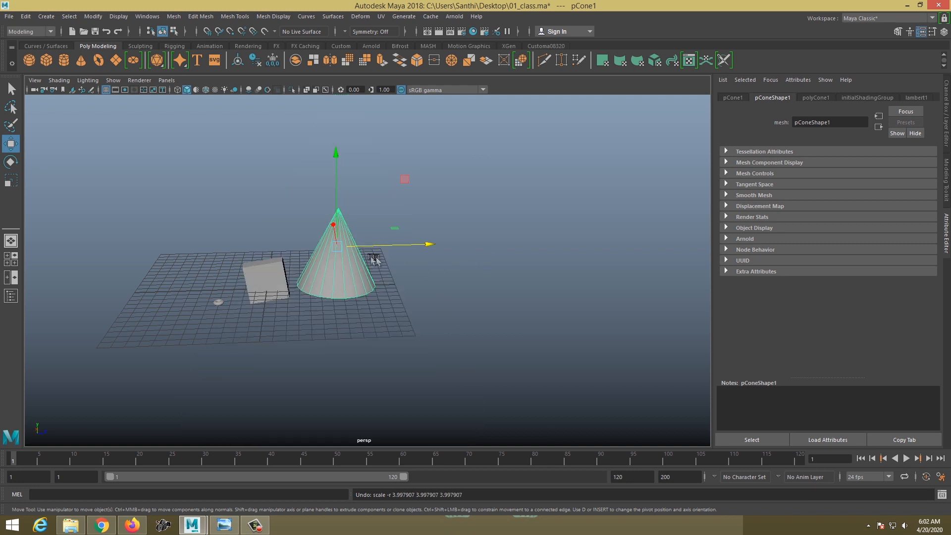
# Step: Duplicate the cone, move the copy along the Z axis away from the cube, scale it down uniformly and lower it
pyautogui.hotkey('ctrl', 'd')
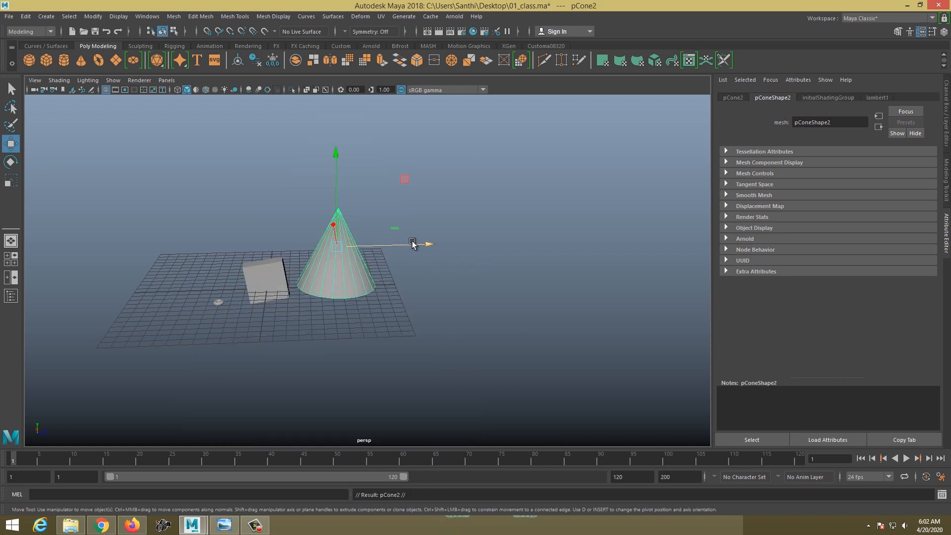
pyautogui.moveTo(418, 241); pyautogui.dragTo(494, 249)
pyautogui.press('r')
pyautogui.moveTo(420, 243); pyautogui.dragTo(356, 260)
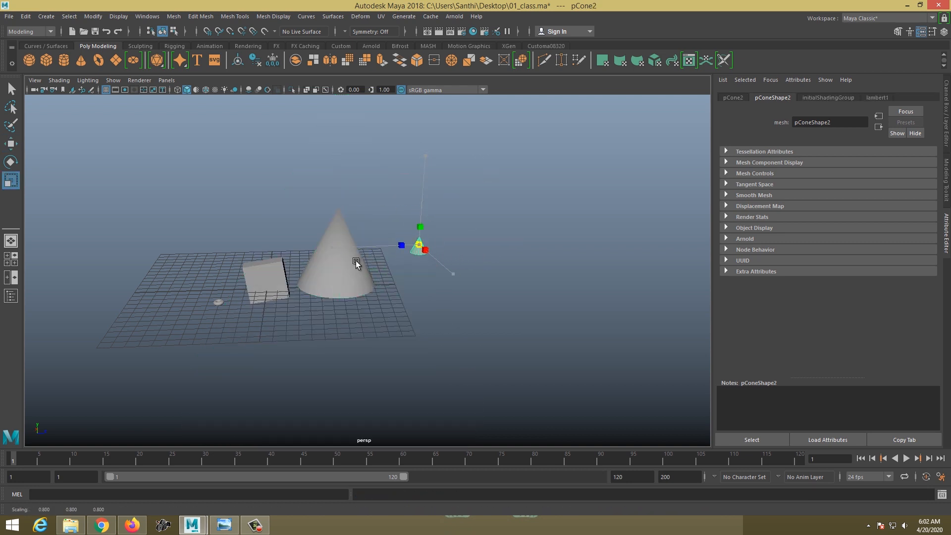
pyautogui.press('w')
pyautogui.moveTo(421, 220); pyautogui.dragTo(412, 256)
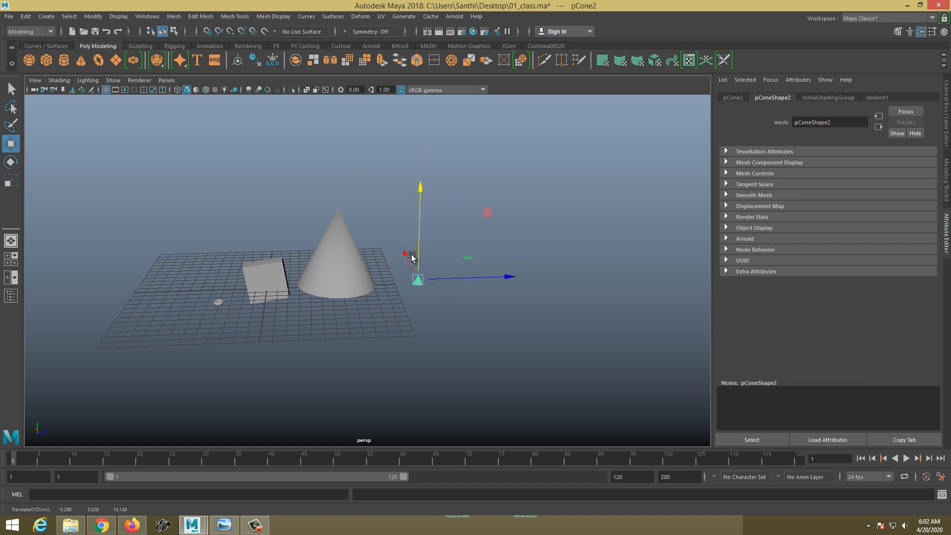
# Step: Frame the small cone copy, inspect it by dollying, panning and orbiting, and bring the other objects back into view
pyautogui.press('f')
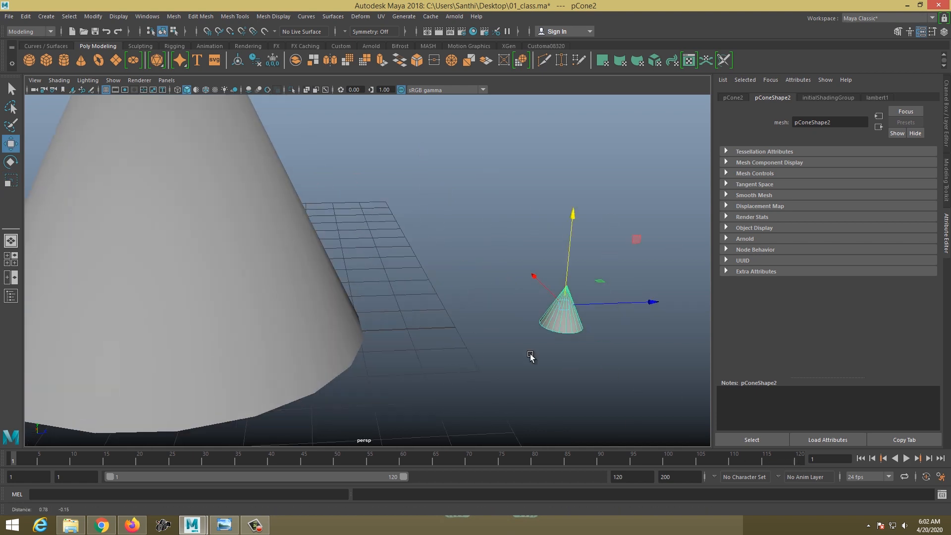
pyautogui.scroll(10, 397, 324)
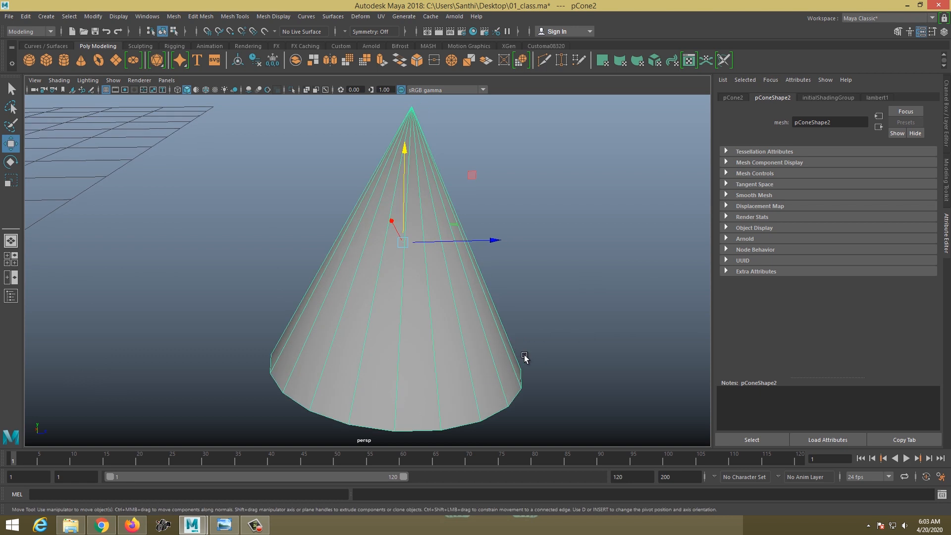
pyautogui.keyDown('alt'); pyautogui.moveTo(500, 337); pyautogui.dragTo(513, 351, button='right'); pyautogui.keyUp('alt')
pyautogui.keyDown('alt'); pyautogui.moveTo(513, 351); pyautogui.dragTo(499, 368, button='middle'); pyautogui.keyUp('alt')
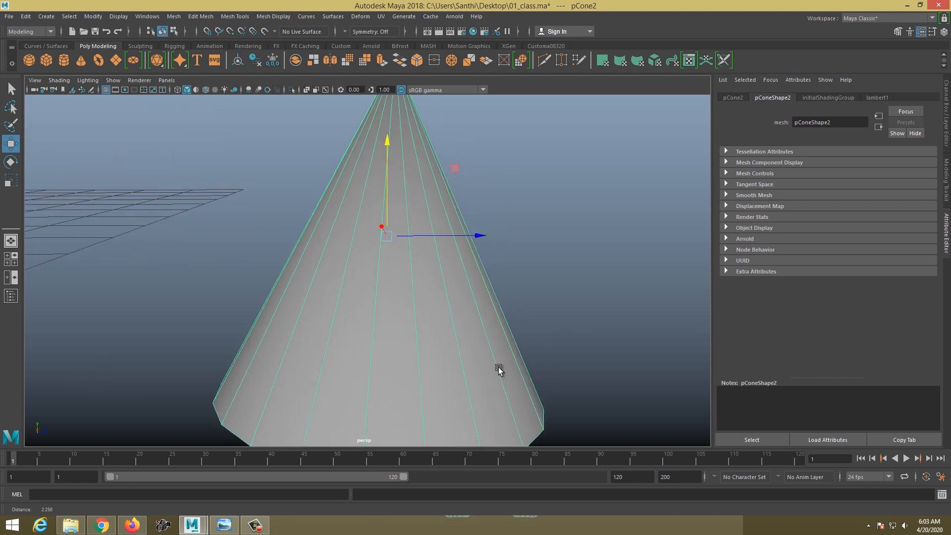
pyautogui.keyDown('alt'); pyautogui.moveTo(498, 369); pyautogui.dragTo(426, 333, button='right'); pyautogui.keyUp('alt')
pyautogui.keyDown('alt'); pyautogui.moveTo(426, 333); pyautogui.dragTo(452, 331); pyautogui.keyUp('alt')
pyautogui.keyDown('alt'); pyautogui.moveTo(451, 332); pyautogui.dragTo(472, 326, button='right'); pyautogui.keyUp('alt')
pyautogui.keyDown('alt'); pyautogui.moveTo(494, 244); pyautogui.dragTo(460, 272, button='middle'); pyautogui.keyUp('alt')
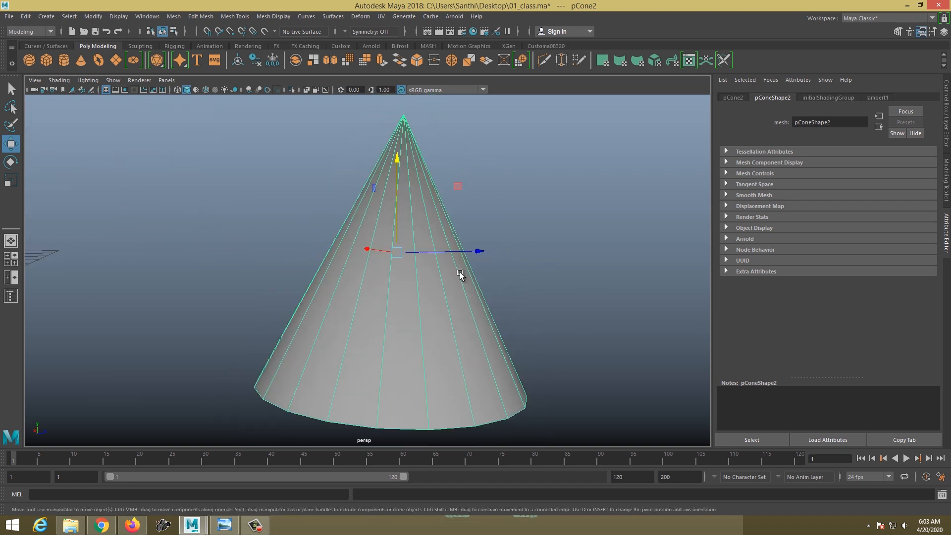
pyautogui.keyDown('alt'); pyautogui.moveTo(381, 231); pyautogui.dragTo(401, 302, button='right'); pyautogui.keyUp('alt')
pyautogui.press('f')
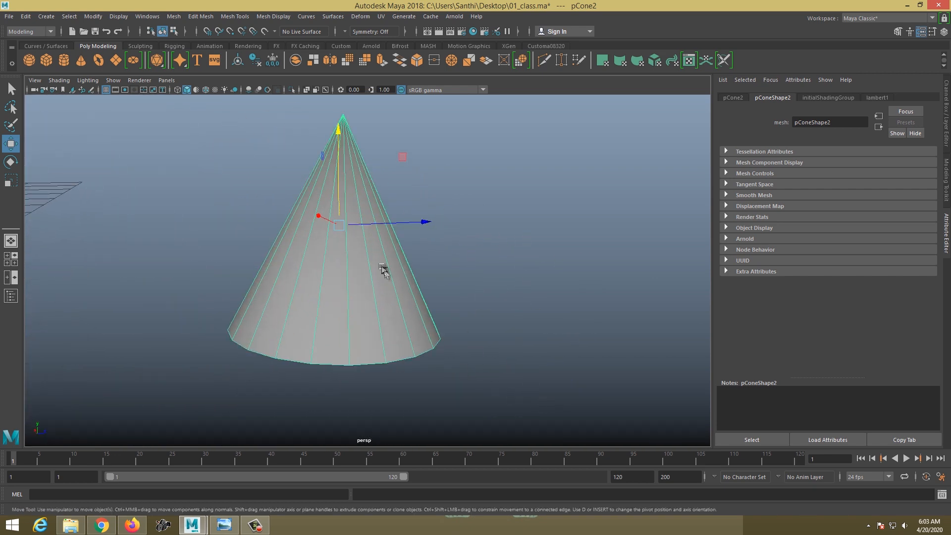
pyautogui.keyDown('alt'); pyautogui.moveTo(388, 276); pyautogui.dragTo(227, 251, button='right'); pyautogui.keyUp('alt')
pyautogui.keyDown('alt'); pyautogui.moveTo(227, 252); pyautogui.dragTo(249, 259, button='middle'); pyautogui.keyUp('alt')
pyautogui.keyDown('alt'); pyautogui.moveTo(250, 260); pyautogui.dragTo(298, 262, button='right'); pyautogui.keyUp('alt')
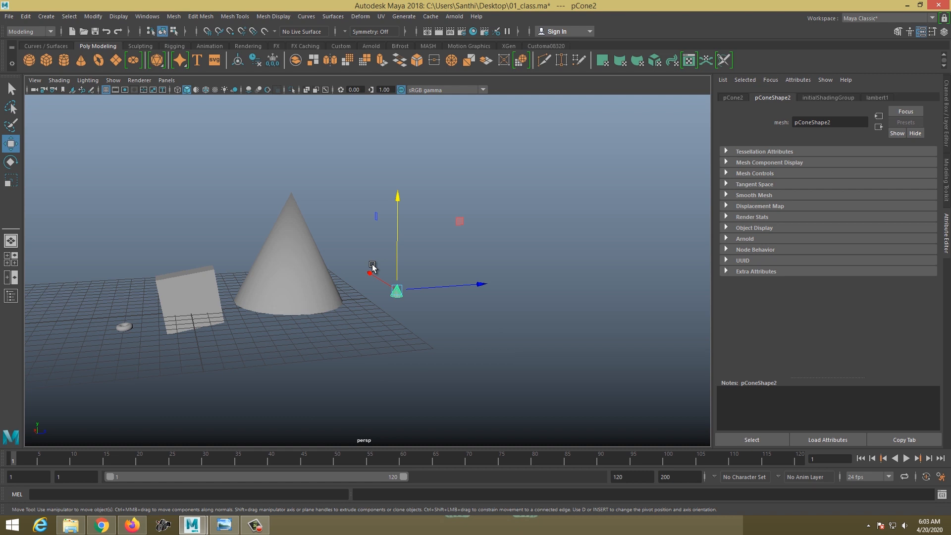
pyautogui.moveTo(352, 274)
pyautogui.keyDown('alt'); pyautogui.mouseDown()
pyautogui.moveTo(340, 291)
pyautogui.moveTo(384, 275)
pyautogui.moveTo(346, 310)
pyautogui.moveTo(324, 311)
pyautogui.moveTo(371, 279)
pyautogui.mouseUp(); pyautogui.keyUp('alt')
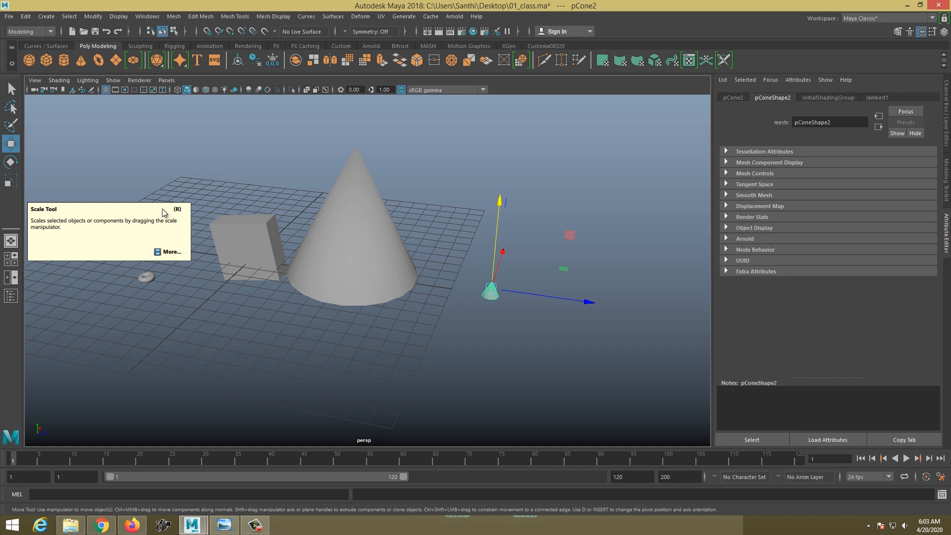
# Step: Select the cube, cycle through the Move, Rotate and Scale tools on it, and select all four objects together
pyautogui.click(240, 194)
pyautogui.press('q')
pyautogui.click(222, 228)
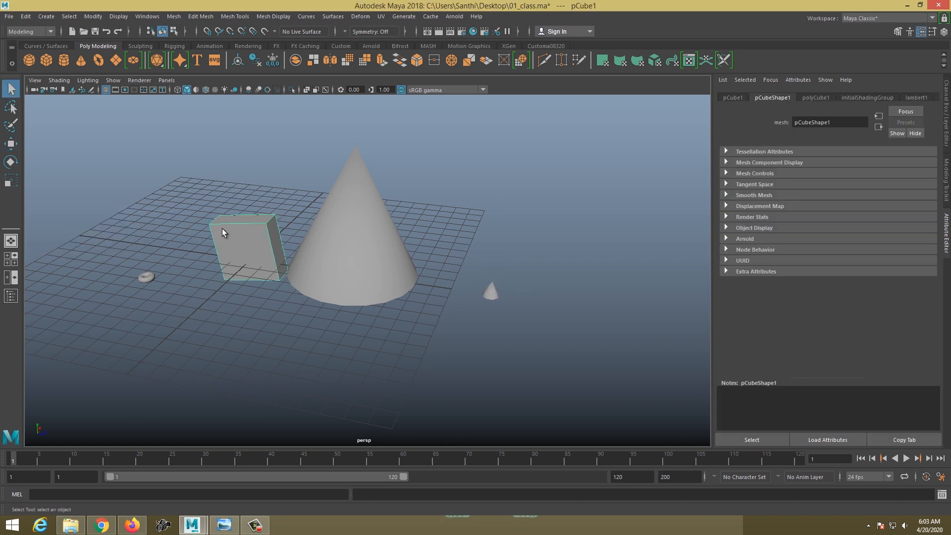
pyautogui.press('w')
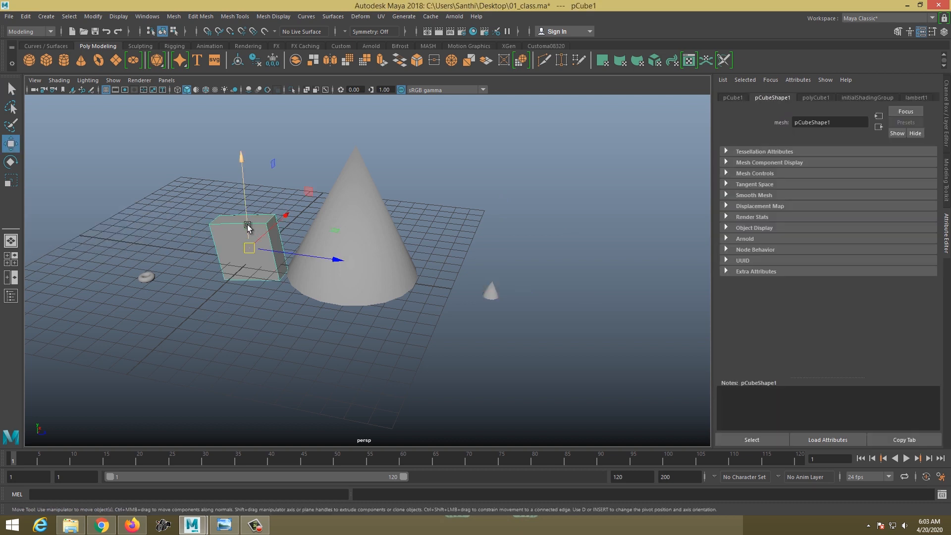
pyautogui.press('e')
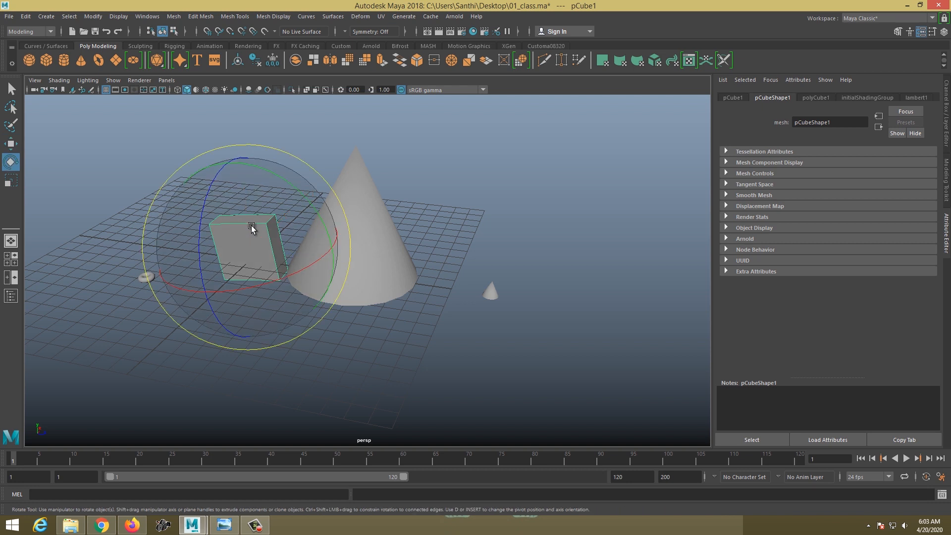
pyautogui.press('r')
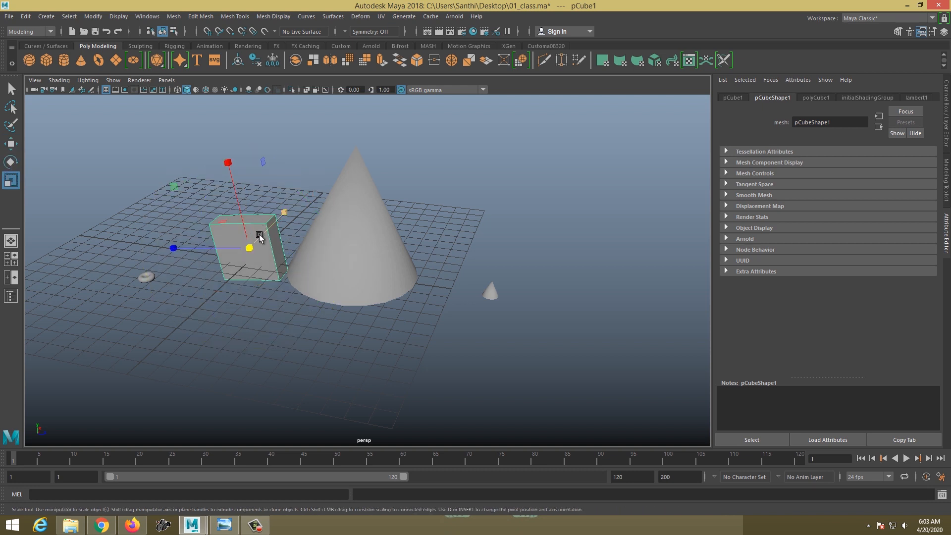
pyautogui.moveTo(83, 174); pyautogui.dragTo(488, 340)
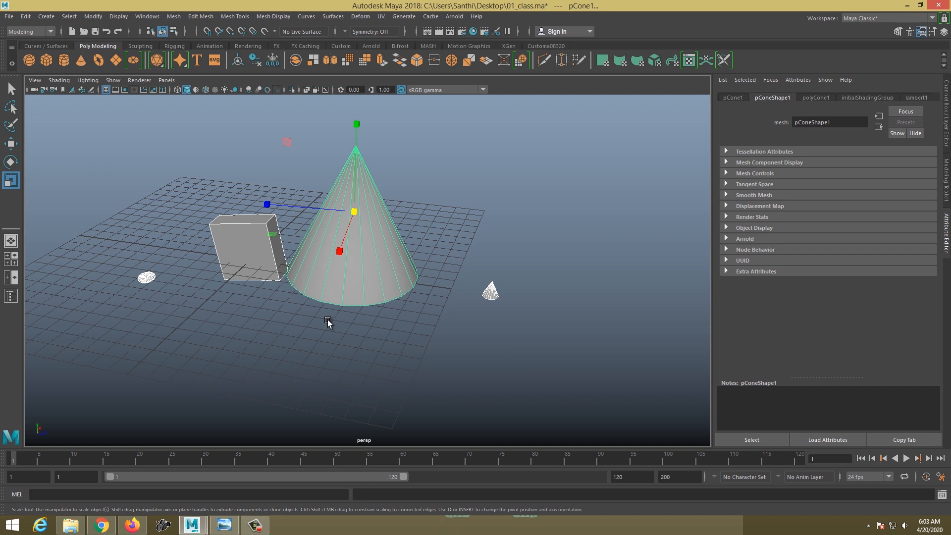
pyautogui.keyDown('alt'); pyautogui.moveTo(348, 316); pyautogui.dragTo(377, 268); pyautogui.keyUp('alt')
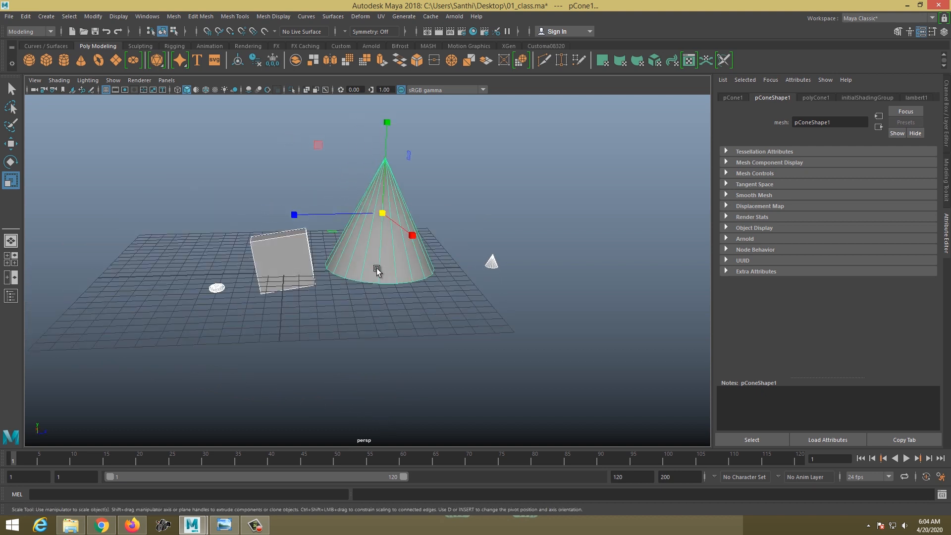
# Step: Rotate the cube so it lies flatter and move it away from the large cone, beyond the torus
pyautogui.keyDown('alt'); pyautogui.moveTo(278, 322); pyautogui.dragTo(312, 303); pyautogui.keyUp('alt')
pyautogui.click(304, 274)
pyautogui.press('e')
pyautogui.moveTo(305, 270); pyautogui.dragTo(291, 326)
pyautogui.press('w')
pyautogui.moveTo(295, 272); pyautogui.dragTo(97, 271)
pyautogui.moveTo(154, 271); pyautogui.dragTo(160, 282)
pyautogui.press('r')
# Step: Select the torus, the large cone and the small cone in turn, reselect the large cone and view the scene from above
pyautogui.click(270, 317)
pyautogui.click(394, 264)
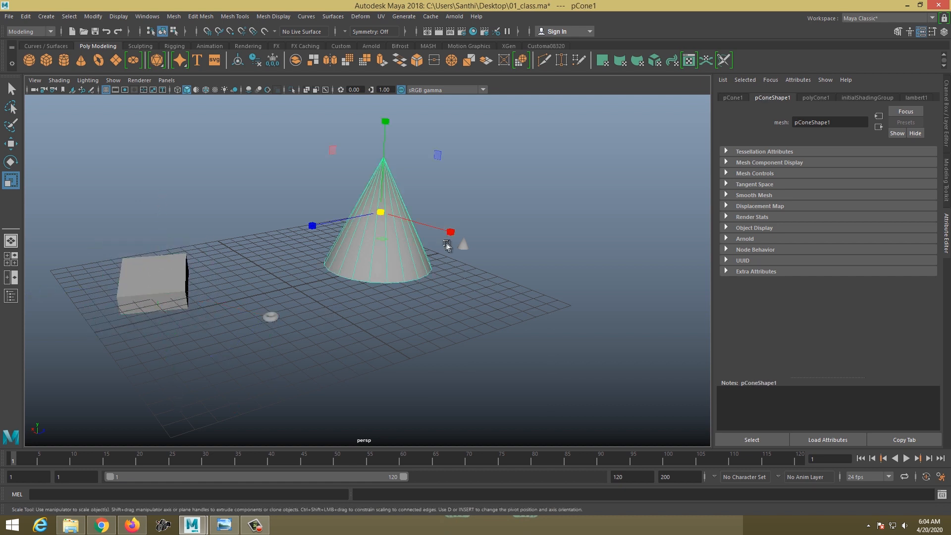
pyautogui.click(462, 246)
pyautogui.click(379, 264)
pyautogui.scroll(-5, 388, 271)
pyautogui.keyDown('alt'); pyautogui.moveTo(387, 271); pyautogui.dragTo(327, 281); pyautogui.keyUp('alt')
pyautogui.keyDown('alt'); pyautogui.moveTo(408, 316); pyautogui.dragTo(374, 312, button='middle'); pyautogui.keyUp('alt')
pyautogui.keyDown('alt'); pyautogui.moveTo(374, 312); pyautogui.dragTo(409, 379, button='right'); pyautogui.keyUp('alt')
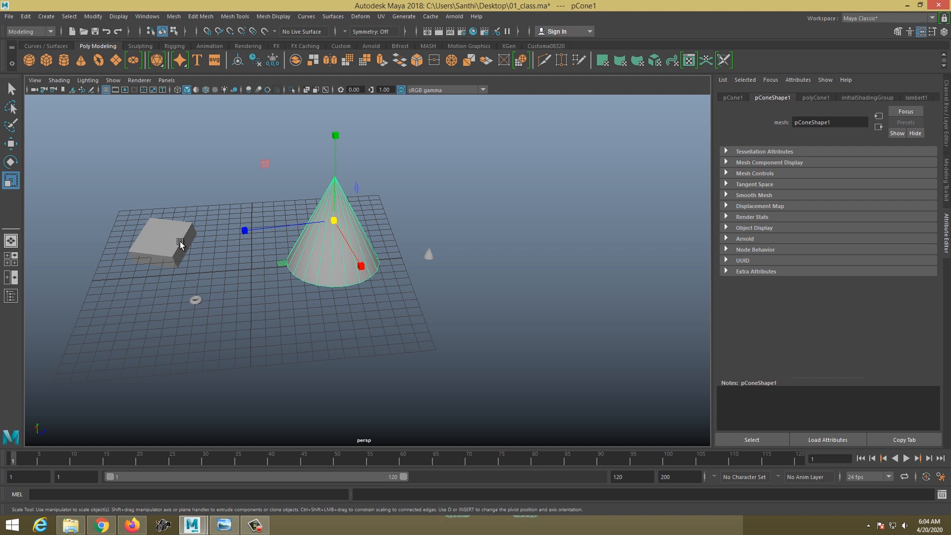
# Step: Delete the cube and undo the deletion
pyautogui.click(145, 242)
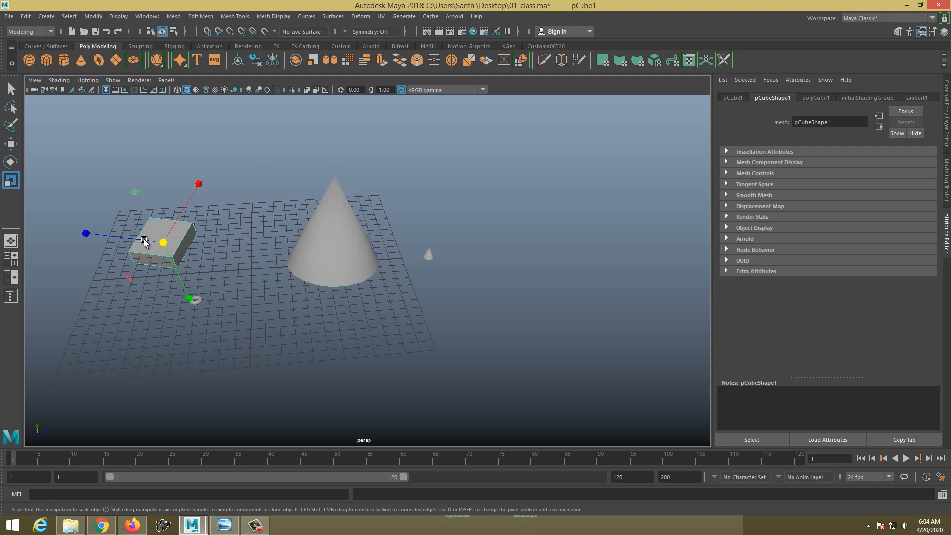
pyautogui.press('Delete')
pyautogui.hotkey('ctrl', 'z')
# Step: Delete the large cone, the cube, the torus and the small cone one after another
pyautogui.click(317, 261)
pyautogui.press('Delete')
pyautogui.click(429, 255)
pyautogui.press('q')
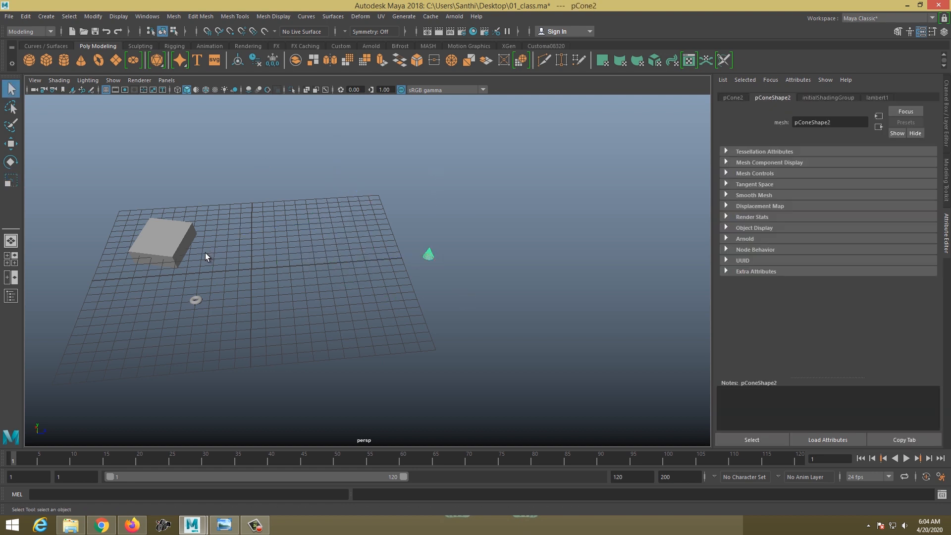
pyautogui.click(120, 247)
pyautogui.click(168, 243)
pyautogui.press('Delete')
pyautogui.click(196, 300)
pyautogui.press('Delete')
pyautogui.click(427, 254)
pyautogui.press('Delete')
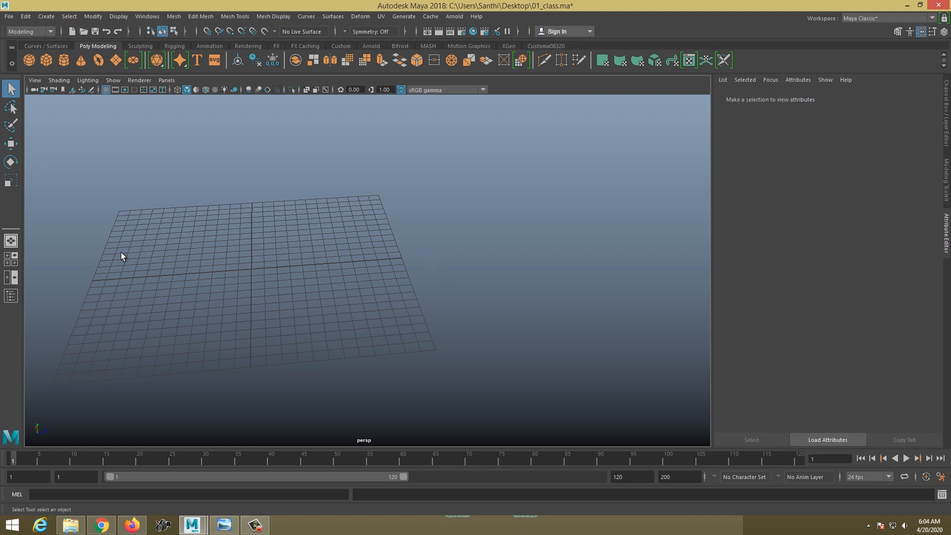
# Step: Undo repeatedly to restore the small cone, torus, cube and large cone
pyautogui.hotkey('ctrl', 'z')
pyautogui.hotkey('ctrl', 'z')
pyautogui.hotkey('ctrl', 'z')
pyautogui.hotkey('ctrl', 'z')
pyautogui.hotkey('ctrl', 'z')
pyautogui.hotkey('ctrl', 'z')
pyautogui.hotkey('ctrl', 'z')
pyautogui.hotkey('ctrl', 'z')
pyautogui.hotkey('ctrl', 'z')
pyautogui.hotkey('ctrl', 'z')
pyautogui.hotkey('ctrl', 'z')
pyautogui.hotkey('ctrl', 'z')
pyautogui.hotkey('ctrl', 'z')
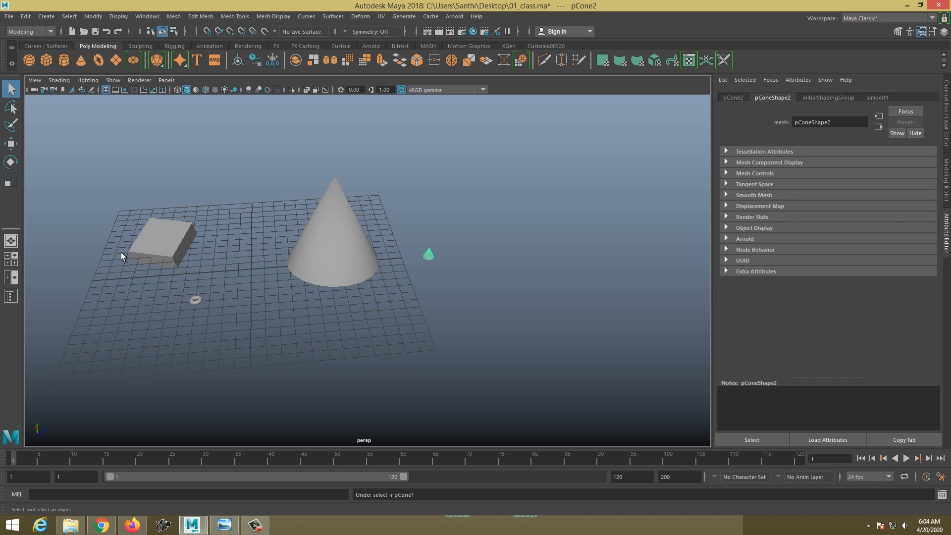
# Step: Delete the large cone, undo the deletion and redo it
pyautogui.keyDown('alt'); pyautogui.moveTo(129, 254); pyautogui.dragTo(269, 245); pyautogui.keyUp('alt')
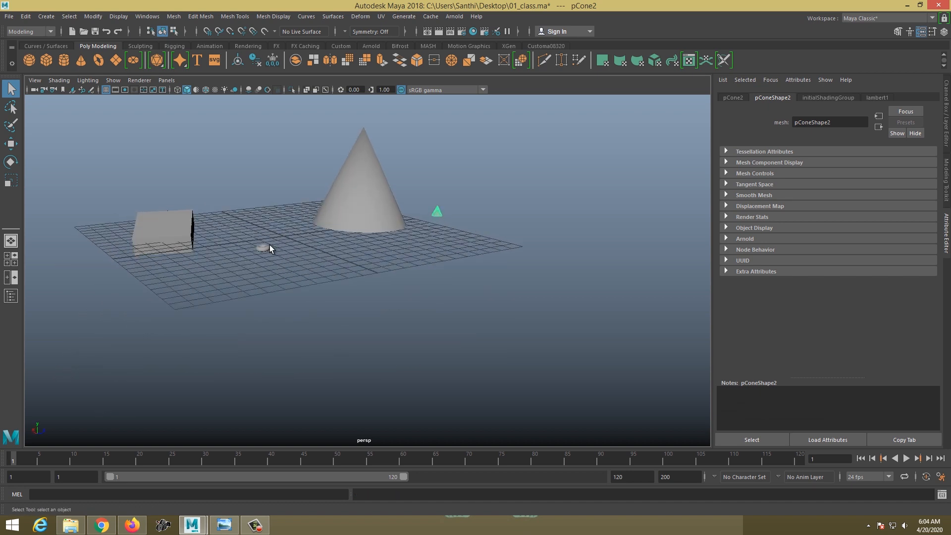
pyautogui.click(356, 217)
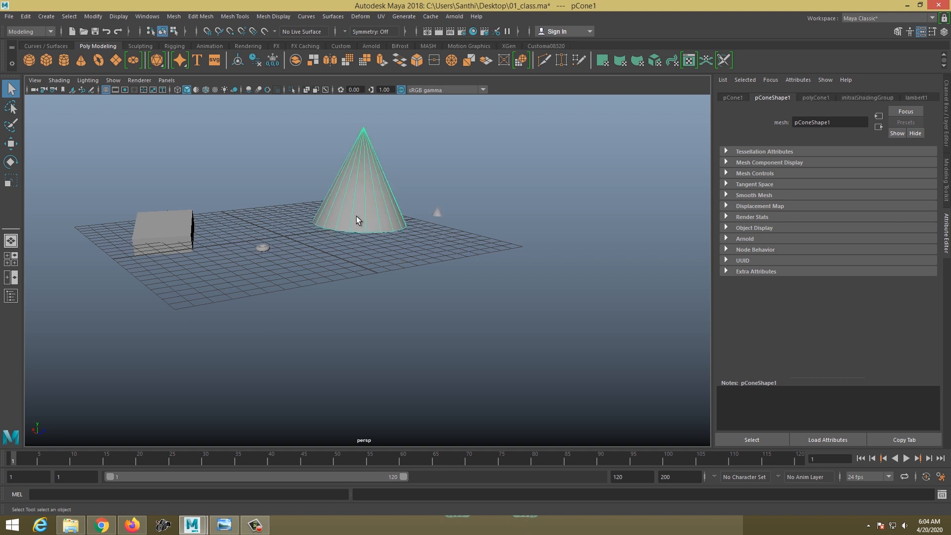
pyautogui.press('Delete')
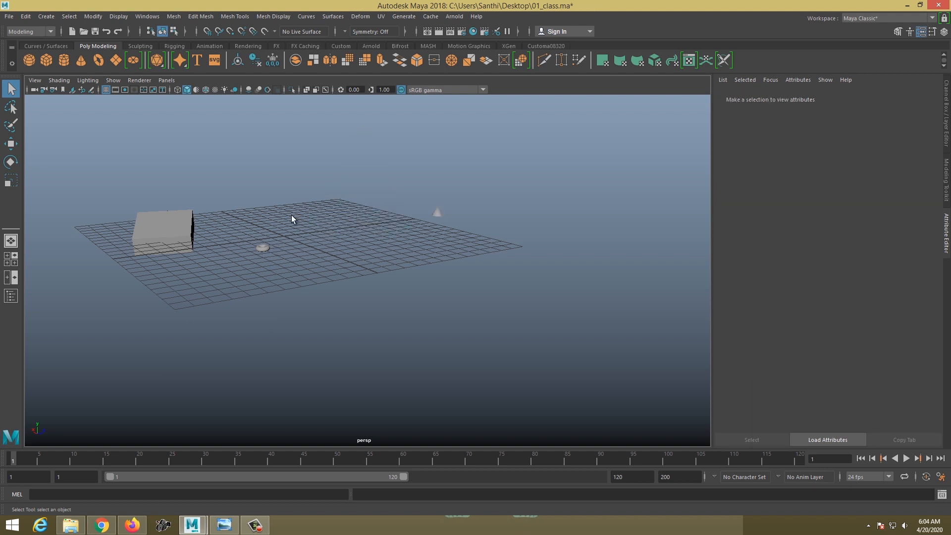
pyautogui.hotkey('ctrl', 'z')
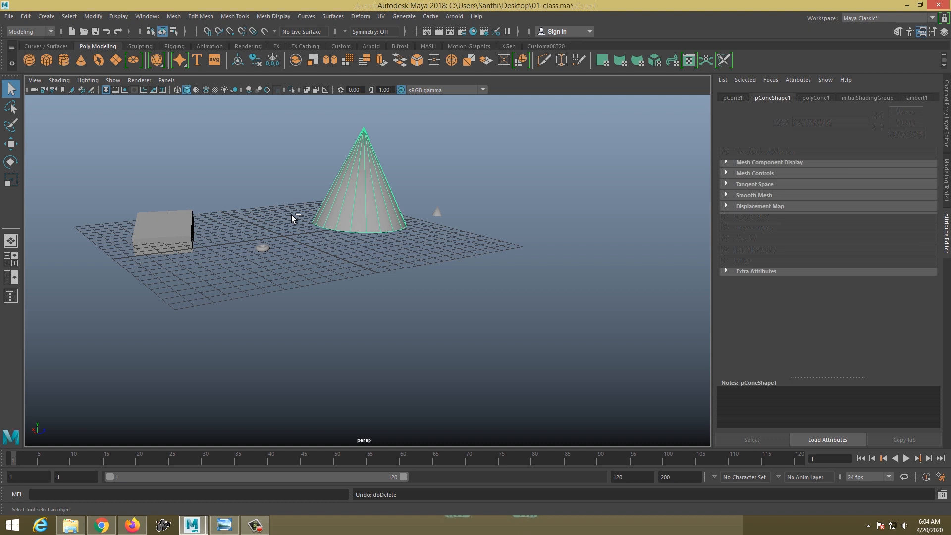
pyautogui.keyDown('alt'); pyautogui.moveTo(334, 229); pyautogui.dragTo(330, 236); pyautogui.keyUp('alt')
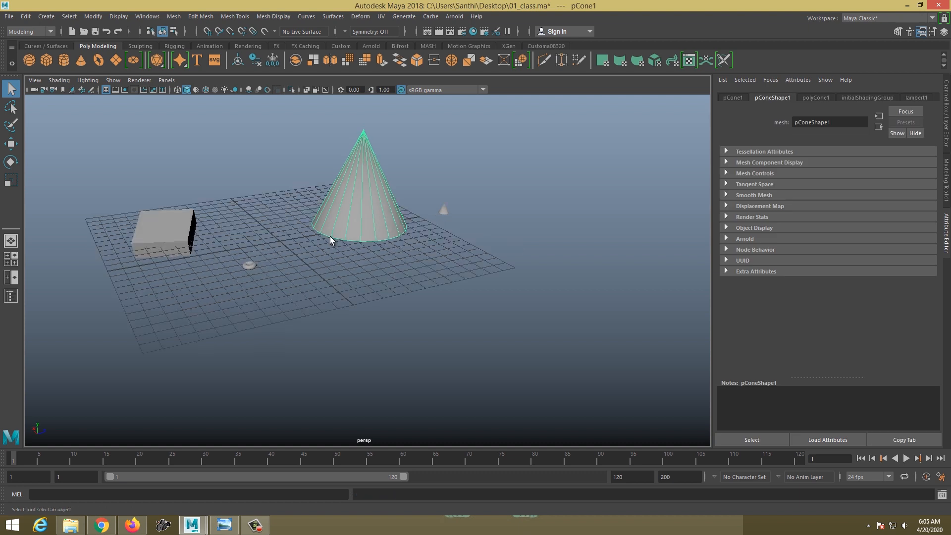
pyautogui.hotkey('shift', 'z')
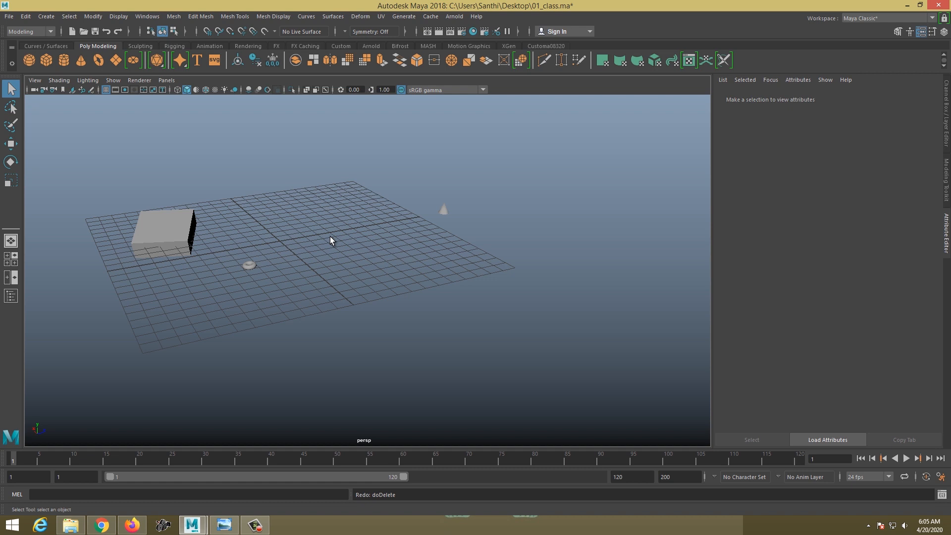
# Step: Delete the torus beside the cube, undo the deletion and redo it
pyautogui.scroll(-3, 252, 275)
pyautogui.moveTo(198, 217); pyautogui.dragTo(276, 283)
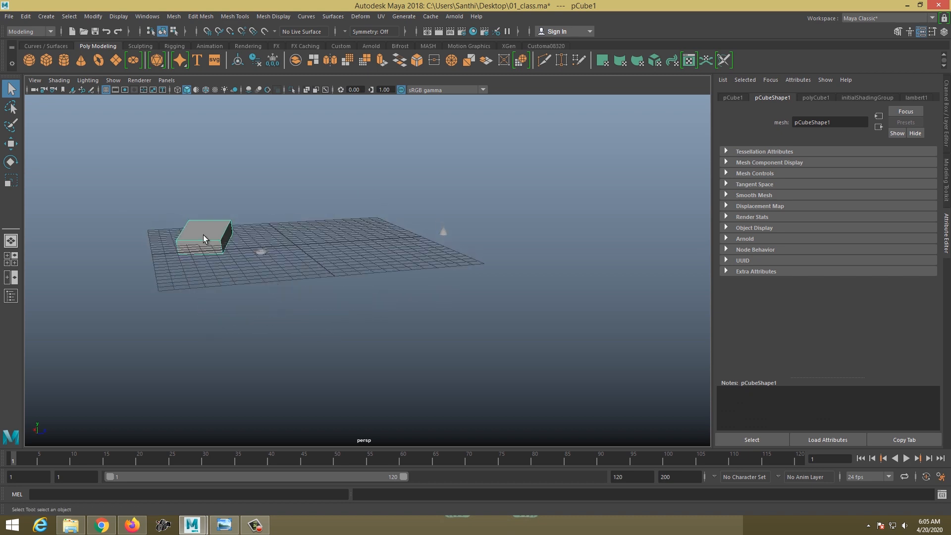
pyautogui.click(261, 253)
pyautogui.press('Delete')
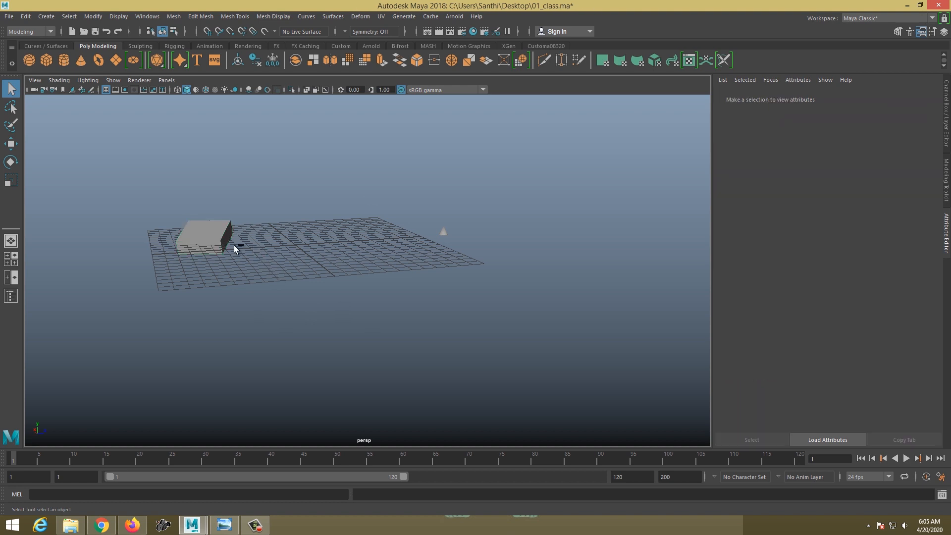
pyautogui.hotkey('ctrl', 'z')
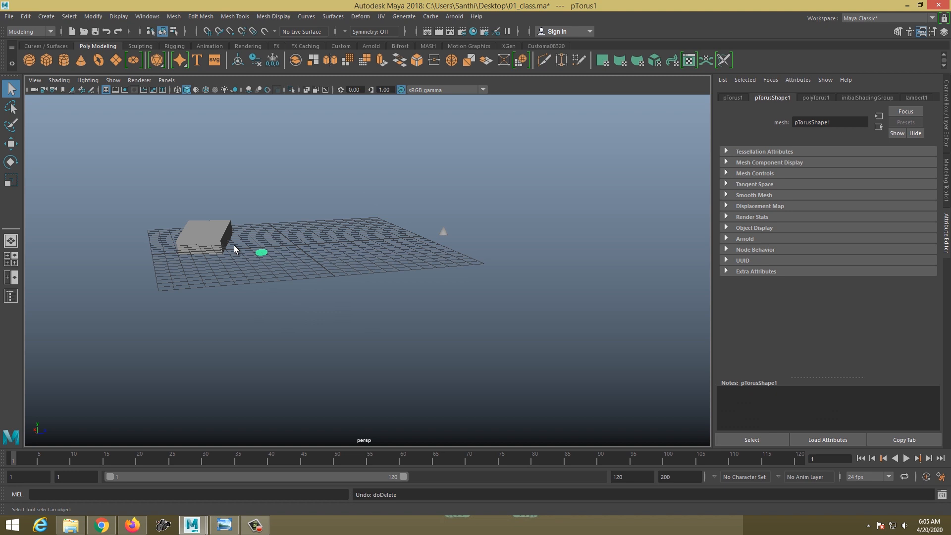
pyautogui.hotkey('shift', 'z')
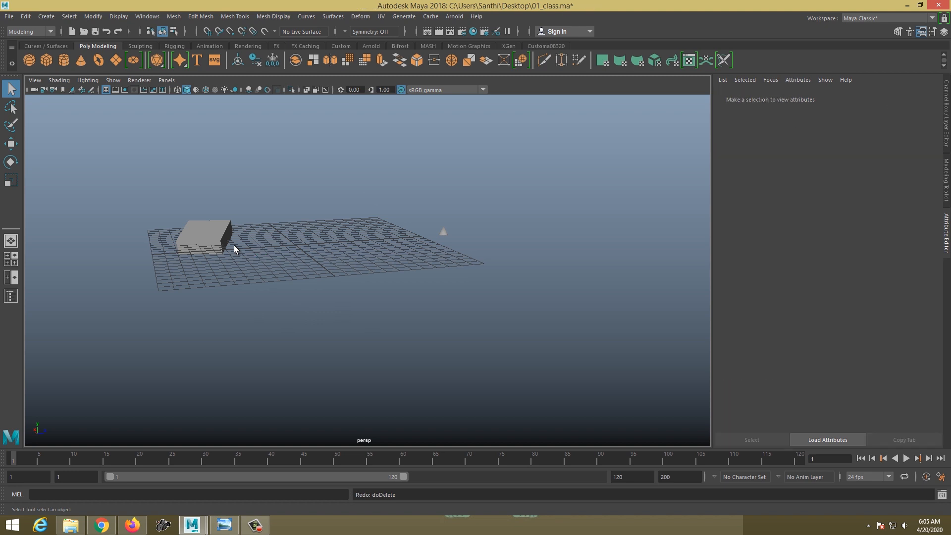
# Step: Orbit, pan and dolly the perspective camera around the cube and the small cone
pyautogui.keyDown('alt'); pyautogui.moveTo(234, 245); pyautogui.dragTo(294, 319); pyautogui.keyUp('alt')
pyautogui.keyDown('alt'); pyautogui.moveTo(294, 319); pyautogui.dragTo(333, 365, button='middle'); pyautogui.keyUp('alt')
pyautogui.keyDown('alt'); pyautogui.moveTo(292, 292); pyautogui.dragTo(303, 308, button='middle'); pyautogui.keyUp('alt')
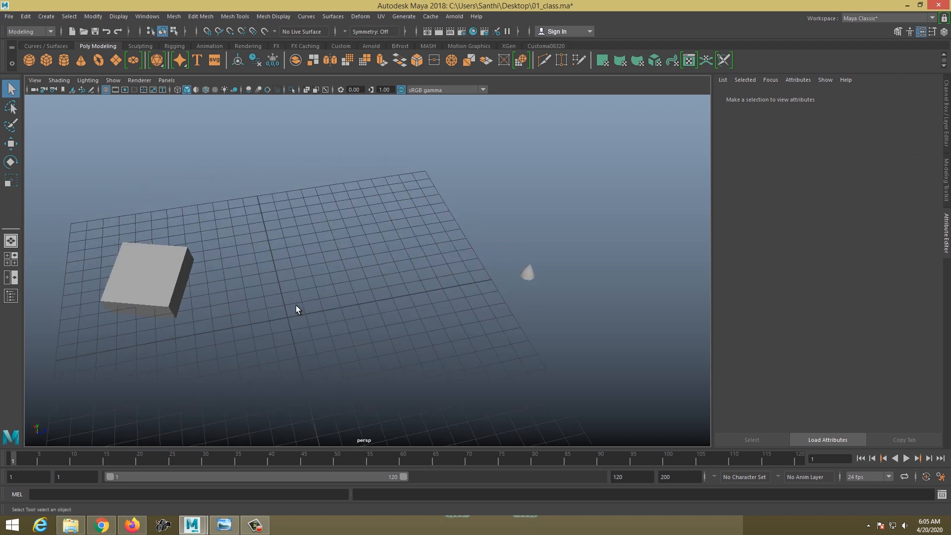
pyautogui.keyDown('alt'); pyautogui.moveTo(264, 297); pyautogui.dragTo(269, 266); pyautogui.keyUp('alt')
pyautogui.keyDown('alt'); pyautogui.moveTo(268, 266); pyautogui.dragTo(262, 287, button='middle'); pyautogui.keyUp('alt')
pyautogui.keyDown('alt'); pyautogui.moveTo(263, 286); pyautogui.dragTo(284, 299, button='right'); pyautogui.keyUp('alt')
pyautogui.keyDown('alt'); pyautogui.moveTo(285, 299); pyautogui.dragTo(292, 304, button='middle'); pyautogui.keyUp('alt')
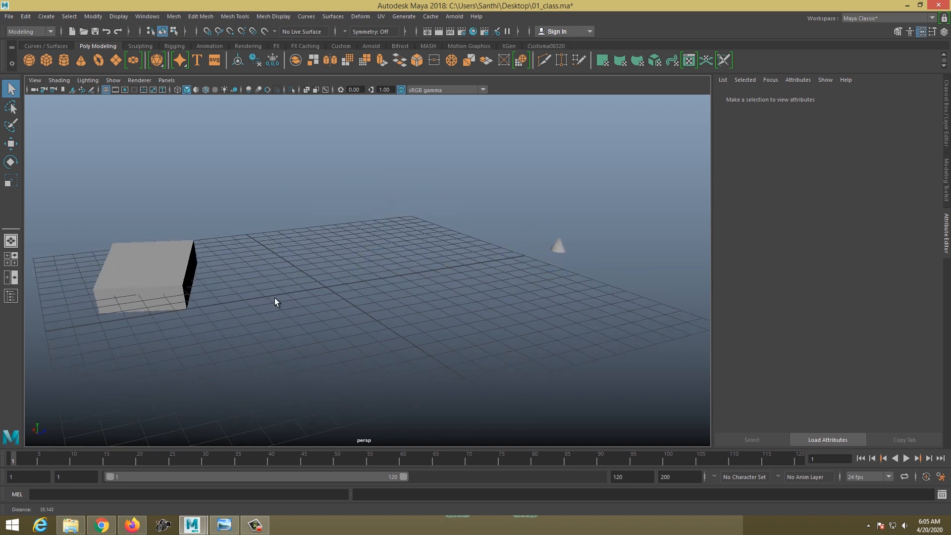
pyautogui.keyDown('alt'); pyautogui.moveTo(263, 286); pyautogui.dragTo(246, 314); pyautogui.keyUp('alt')
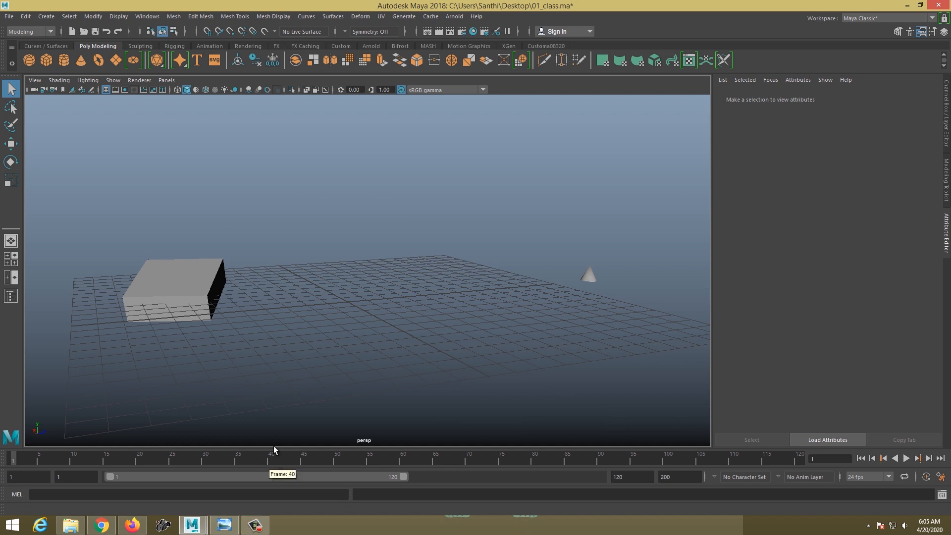
# Step: Cycle the perspective viewport's background repeatedly through light grey, black, dark grey and blue gradient, stopping on dark grey
pyautogui.keyDown('alt'); pyautogui.moveTo(358, 270); pyautogui.dragTo(244, 221); pyautogui.keyUp('alt')
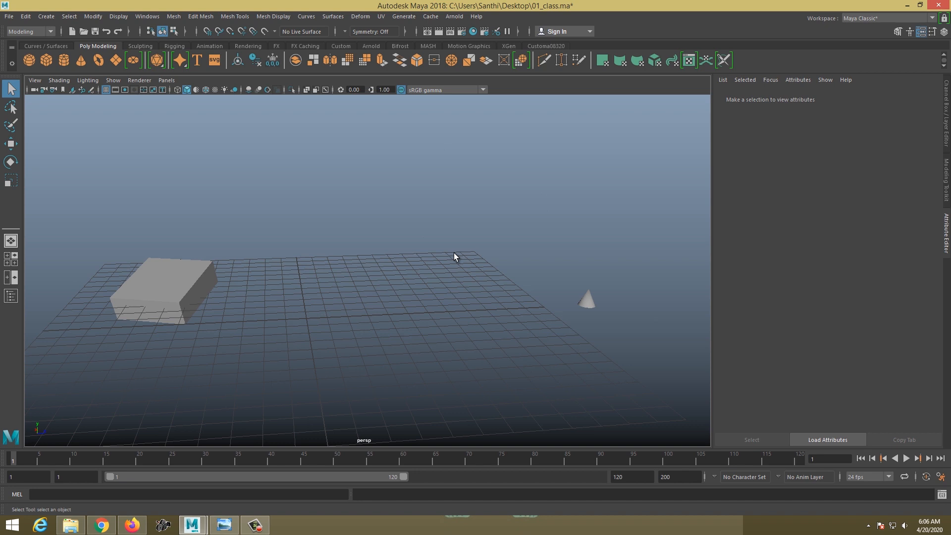
pyautogui.hotkey('alt', 'b')
pyautogui.hotkey('alt', 'b')
pyautogui.hotkey('alt', 'b')
pyautogui.hotkey('alt', 'b')
pyautogui.hotkey('alt', 'b')
pyautogui.hotkey('alt', 'b')
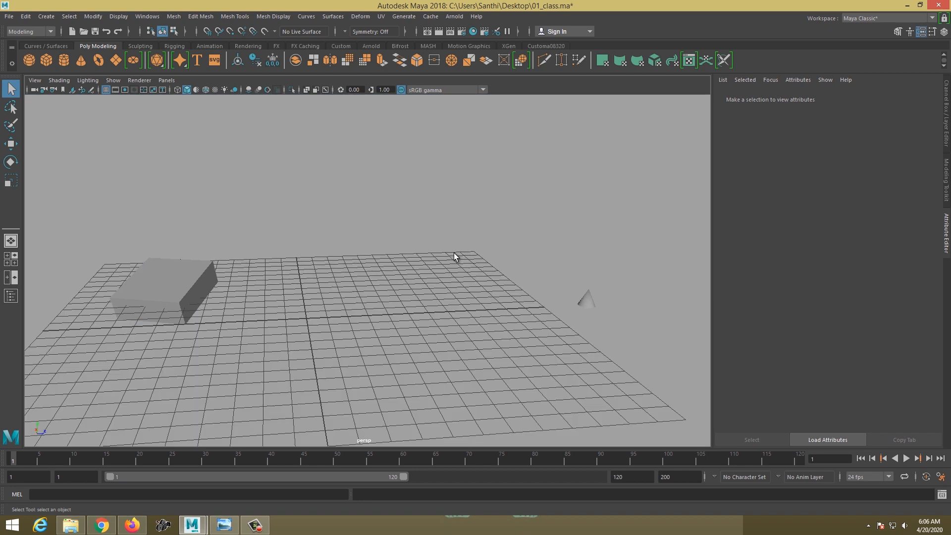
pyautogui.hotkey('alt', 'b')
pyautogui.hotkey('alt', 'b')
pyautogui.hotkey('alt', 'b')
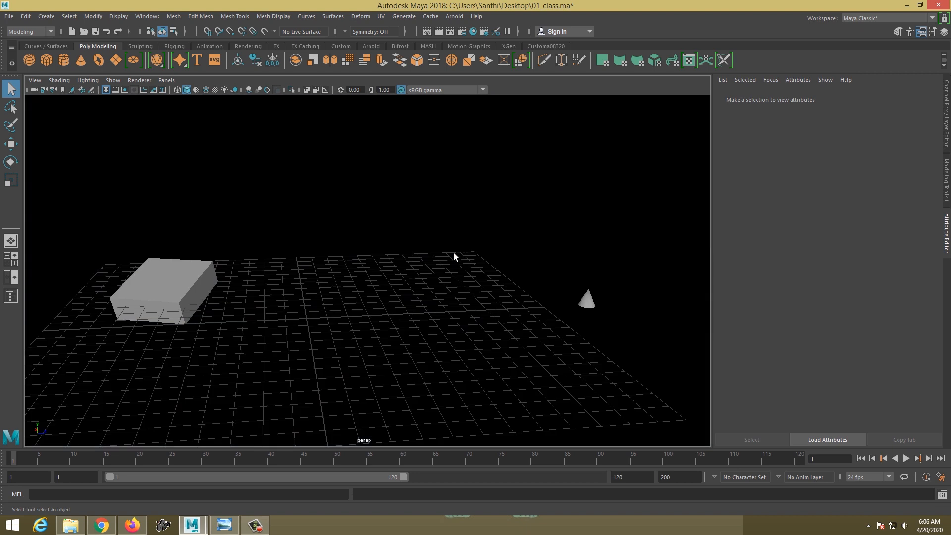
pyautogui.press('alt')
pyautogui.hotkey('alt', 'b')
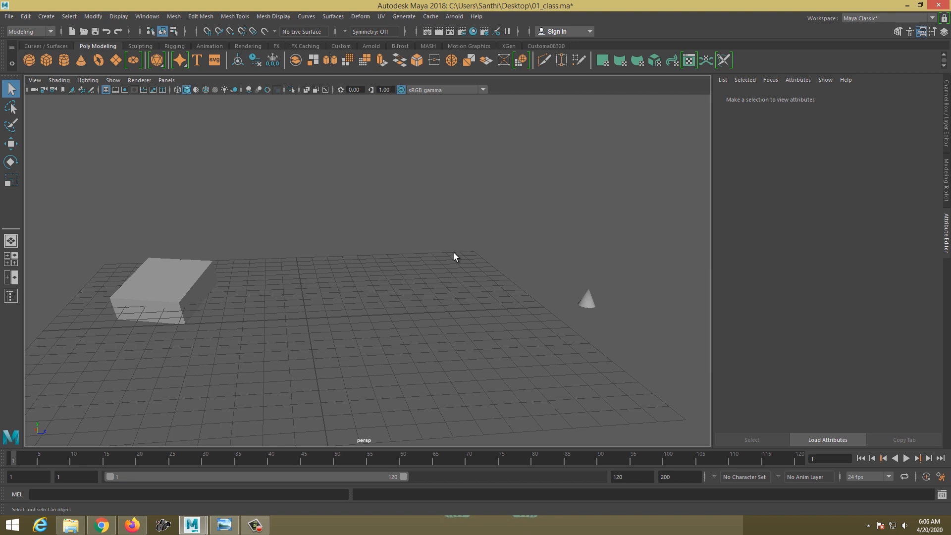
pyautogui.hotkey('alt', 'b')
pyautogui.hotkey('alt', 'b')
pyautogui.hotkey('alt', 'b')
pyautogui.hotkey('alt', 'b')
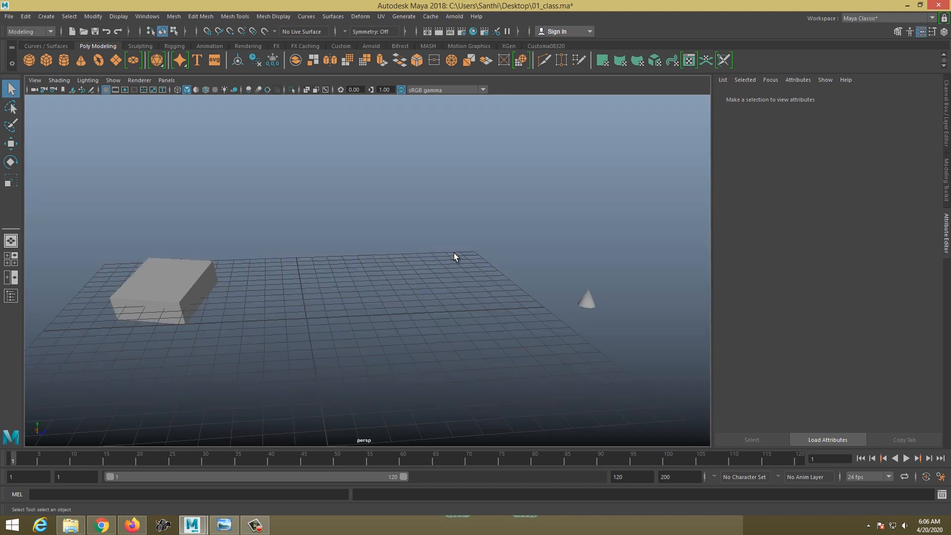
pyautogui.hotkey('alt', 'b')
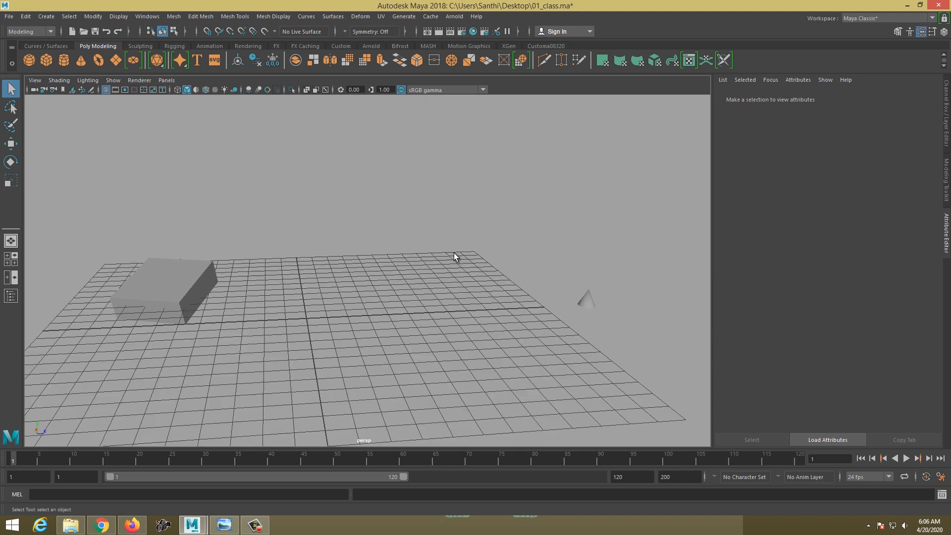
pyautogui.hotkey('alt', 'b')
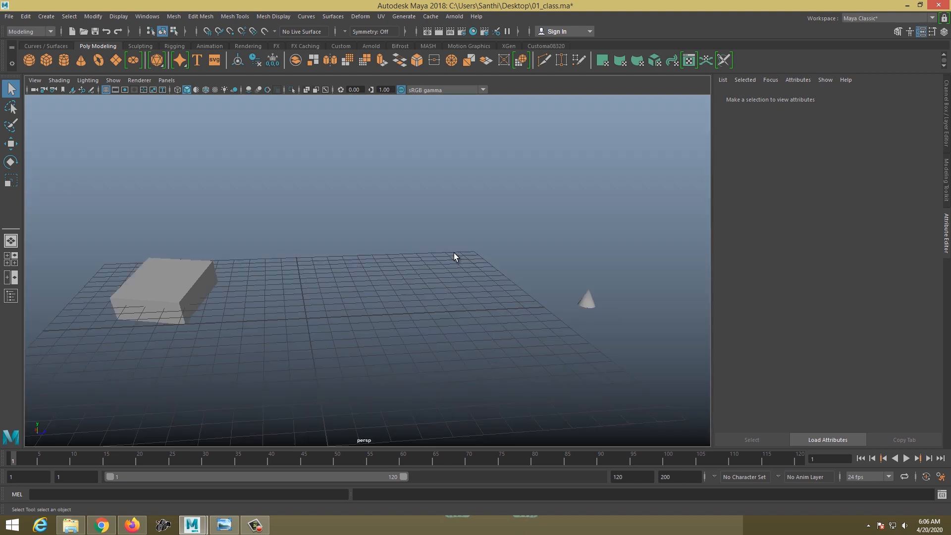
pyautogui.hotkey('alt', 'b')
pyautogui.hotkey('alt', 'b')
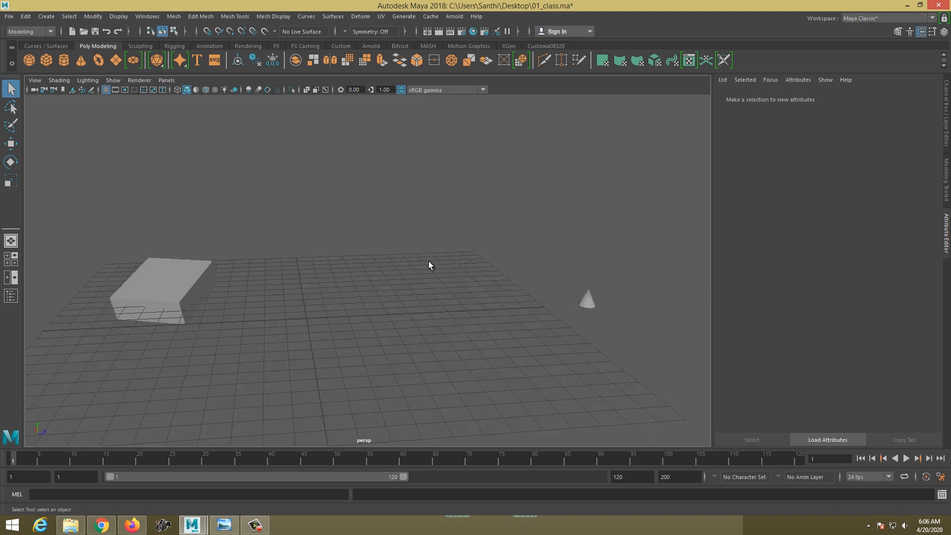
# Step: Orbit, pan and dolly the perspective camera around the grid to view the cube and the small cone
pyautogui.keyDown('alt'); pyautogui.moveTo(331, 291); pyautogui.dragTo(351, 247, button='middle'); pyautogui.keyUp('alt')
pyautogui.keyDown('alt'); pyautogui.moveTo(356, 280); pyautogui.dragTo(342, 293); pyautogui.keyUp('alt')
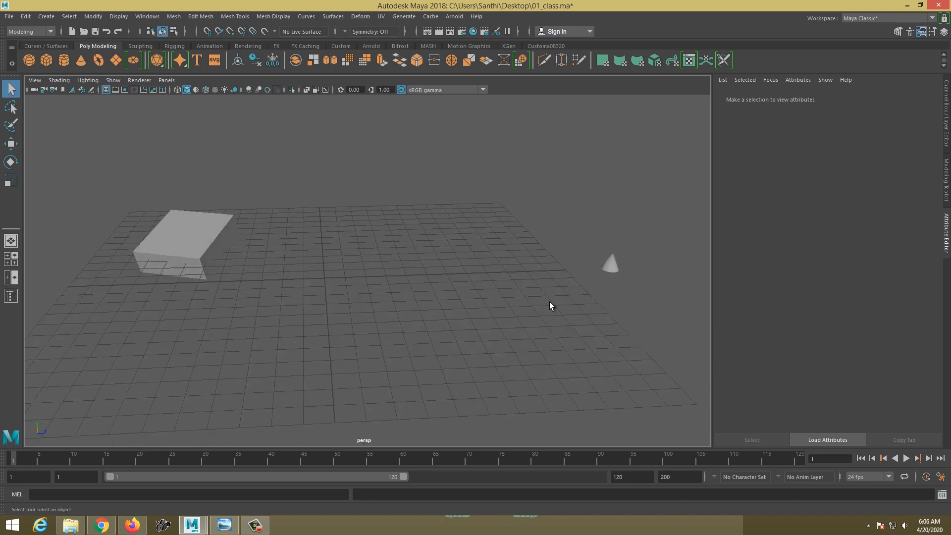
pyautogui.scroll(-3, 557, 400)
pyautogui.keyDown('alt'); pyautogui.moveTo(475, 207); pyautogui.dragTo(479, 254); pyautogui.keyUp('alt')
pyautogui.scroll(-3, 417, 270)
pyautogui.keyDown('alt'); pyautogui.moveTo(413, 224); pyautogui.dragTo(398, 187, button='middle'); pyautogui.keyUp('alt')
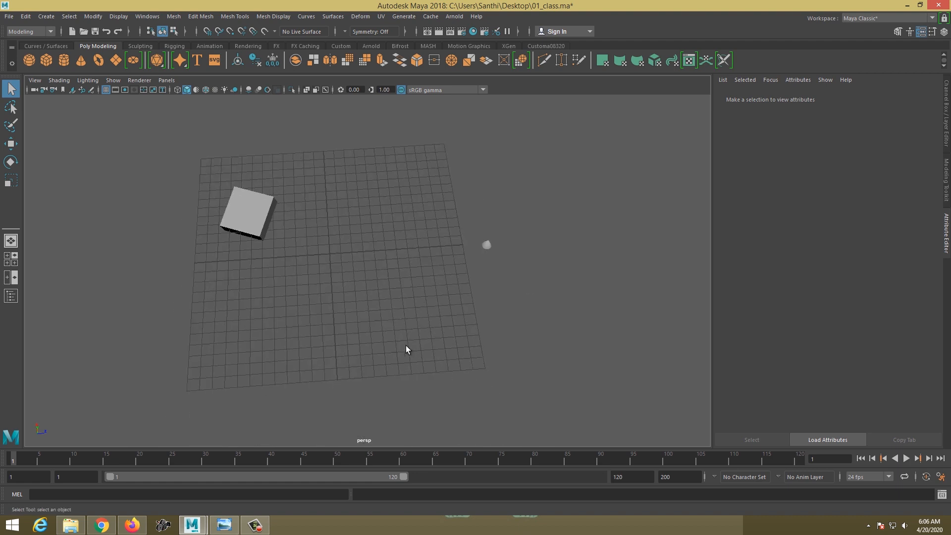
pyautogui.keyDown('alt'); pyautogui.moveTo(304, 168); pyautogui.dragTo(323, 235); pyautogui.keyUp('alt')
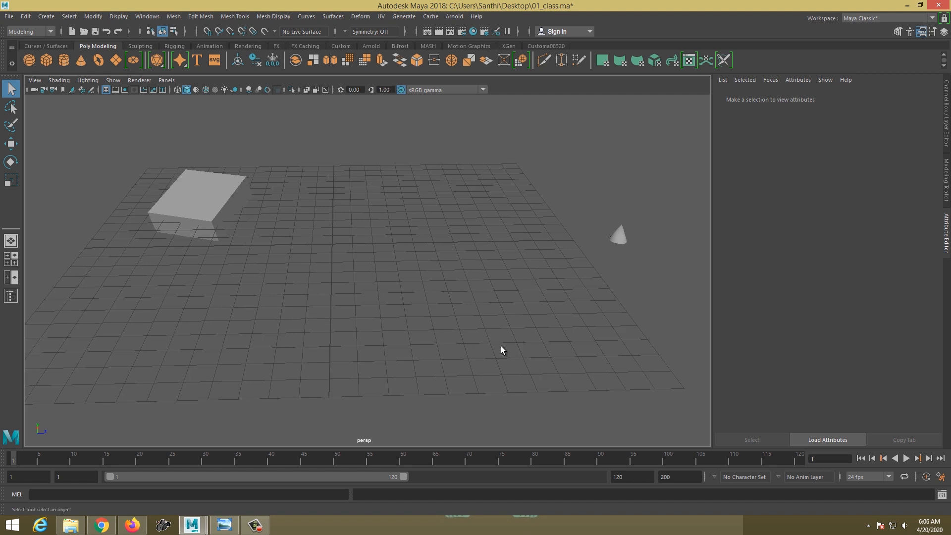
pyautogui.keyDown('alt'); pyautogui.moveTo(464, 174); pyautogui.dragTo(414, 214); pyautogui.keyUp('alt')
pyautogui.keyDown('alt'); pyautogui.moveTo(391, 284); pyautogui.dragTo(418, 261); pyautogui.keyUp('alt')
pyautogui.keyDown('alt'); pyautogui.moveTo(343, 241); pyautogui.dragTo(361, 277, button='middle'); pyautogui.keyUp('alt')
pyautogui.keyDown('alt'); pyautogui.moveTo(361, 277); pyautogui.dragTo(404, 295, button='right'); pyautogui.keyUp('alt')
pyautogui.keyDown('alt'); pyautogui.moveTo(404, 294); pyautogui.dragTo(398, 291, button='middle'); pyautogui.keyUp('alt')
pyautogui.keyDown('alt'); pyautogui.moveTo(363, 295); pyautogui.dragTo(319, 237); pyautogui.keyUp('alt')
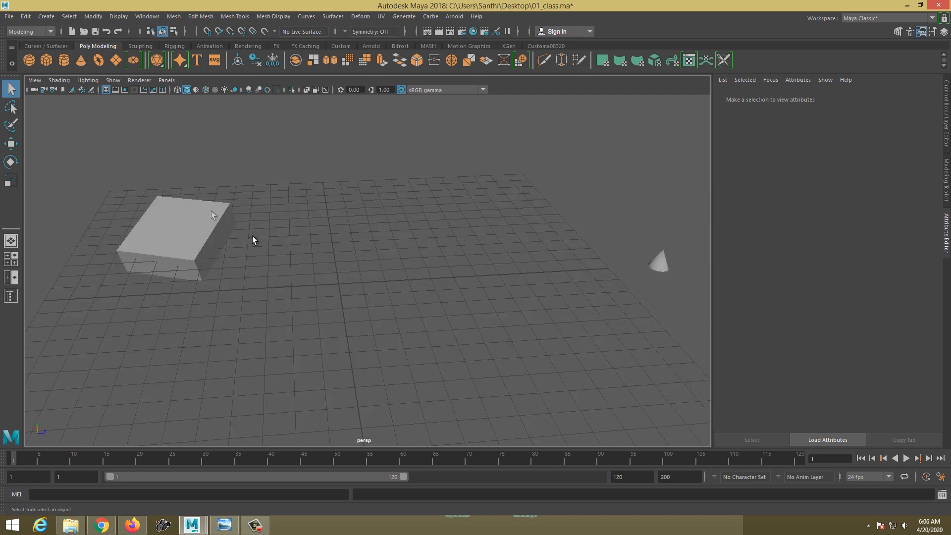
# Step: Hide the grid in the perspective view and switch the viewport background back to the blue gradient
pyautogui.click(112, 81)
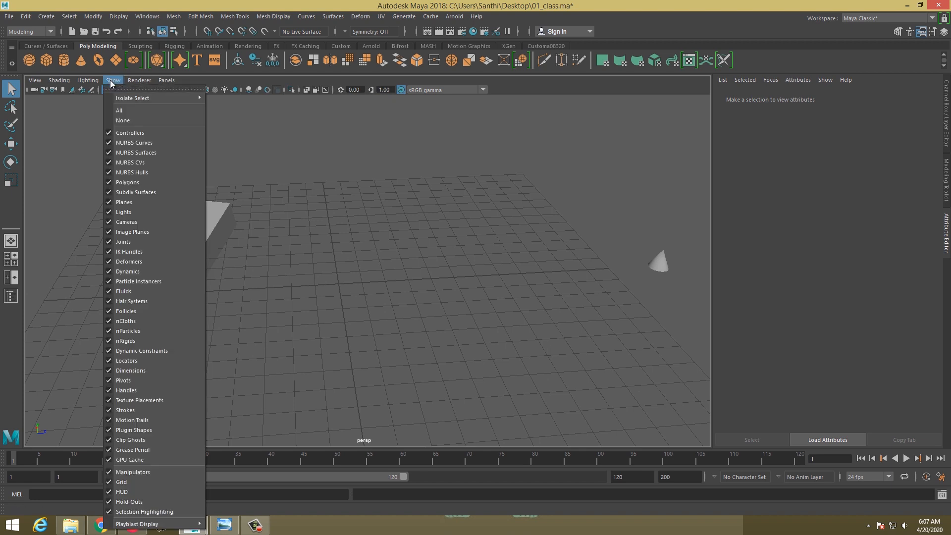
pyautogui.click(124, 482)
pyautogui.keyDown('alt'); pyautogui.moveTo(424, 314); pyautogui.dragTo(349, 284); pyautogui.keyUp('alt')
pyautogui.hotkey('alt', 'b')
pyautogui.hotkey('alt', 'b')
# Step: With the cube and cone selected, show the grid, hide it and show it again, ending with nothing selected
pyautogui.moveTo(391, 369); pyautogui.dragTo(297, 322)
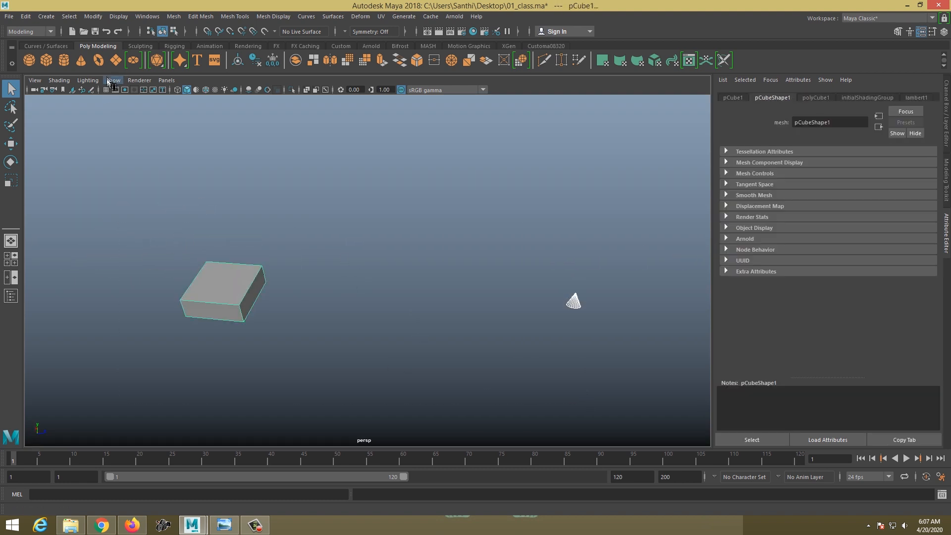
pyautogui.click(113, 79)
pyautogui.click(122, 482)
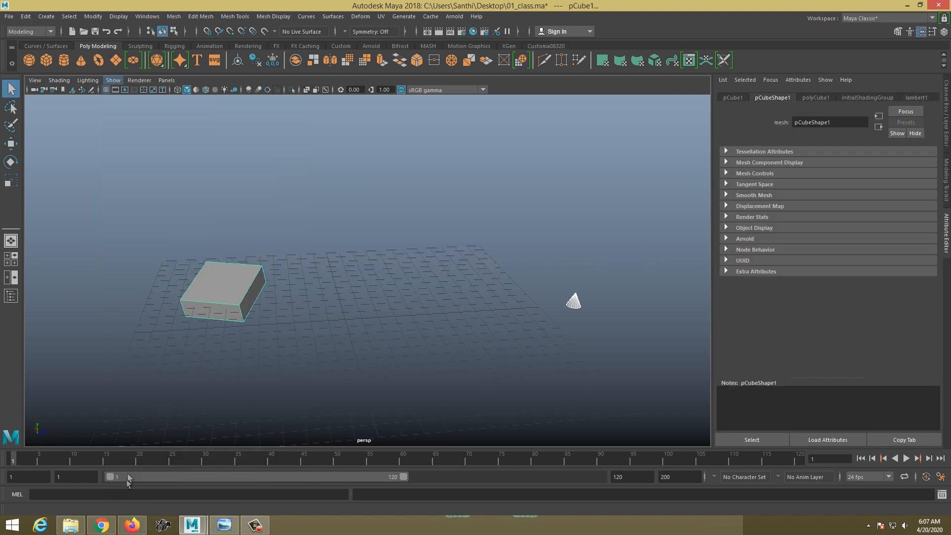
pyautogui.click(112, 81)
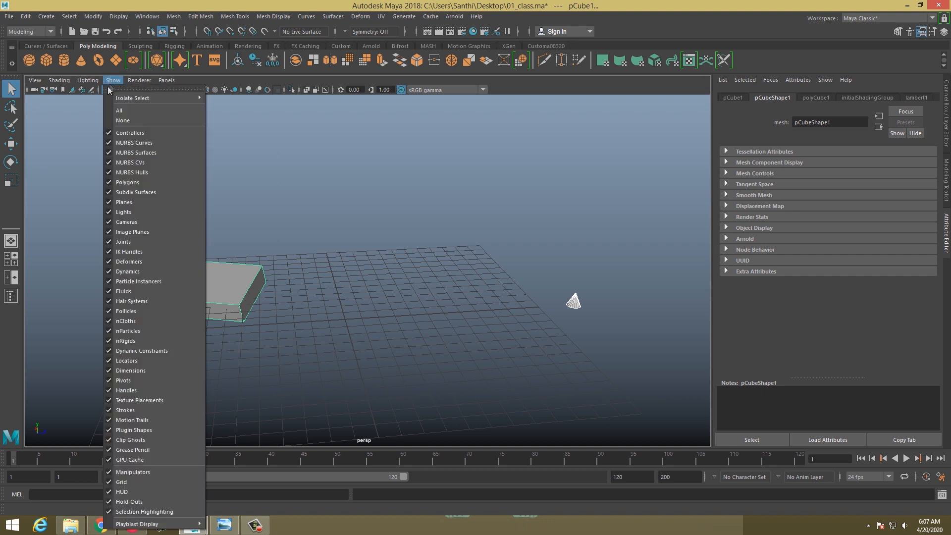
pyautogui.click(121, 481)
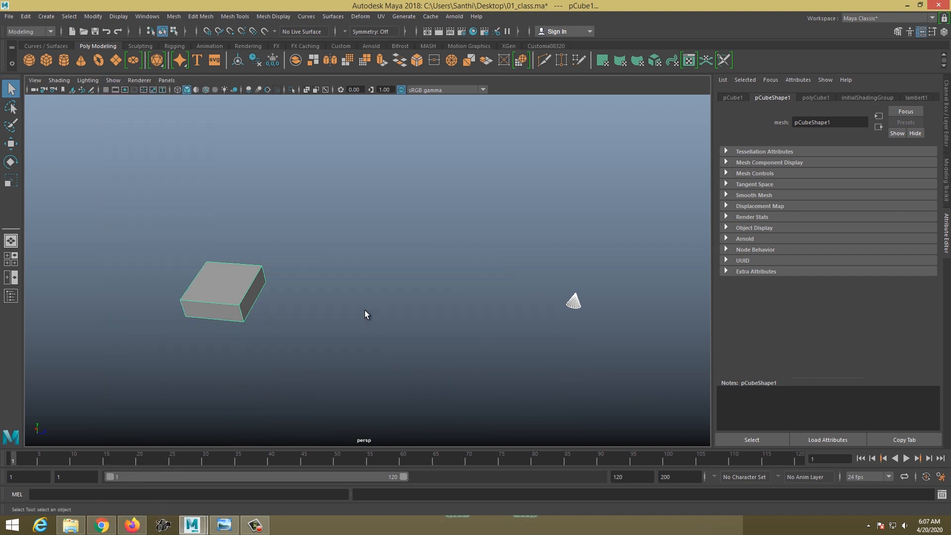
pyautogui.click(112, 80)
pyautogui.click(133, 482)
pyautogui.keyDown('alt'); pyautogui.moveTo(439, 312); pyautogui.dragTo(373, 280); pyautogui.keyUp('alt')
pyautogui.click(373, 281)
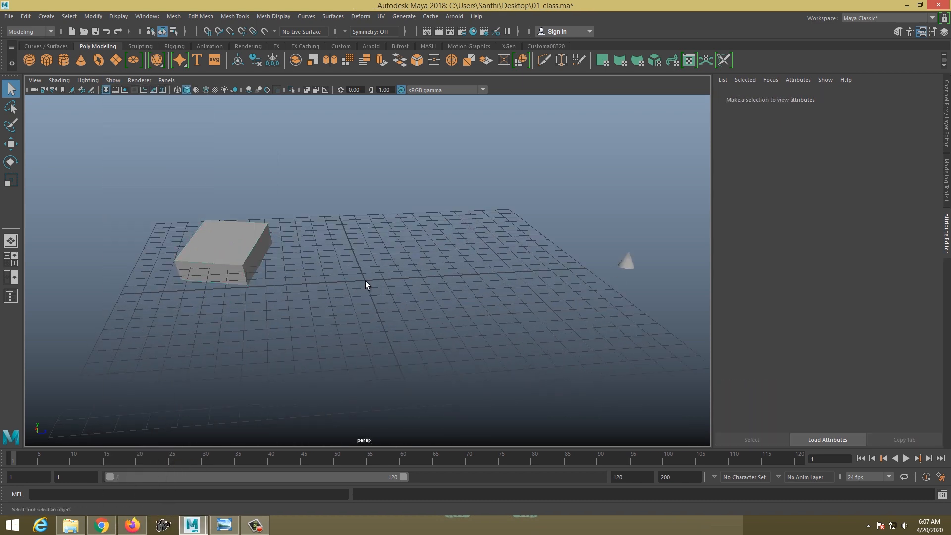
# Step: Create a polygon cylinder and move it along the Z axis toward the large flattened cube
pyautogui.moveTo(140, 228); pyautogui.dragTo(313, 318)
pyautogui.press('w')
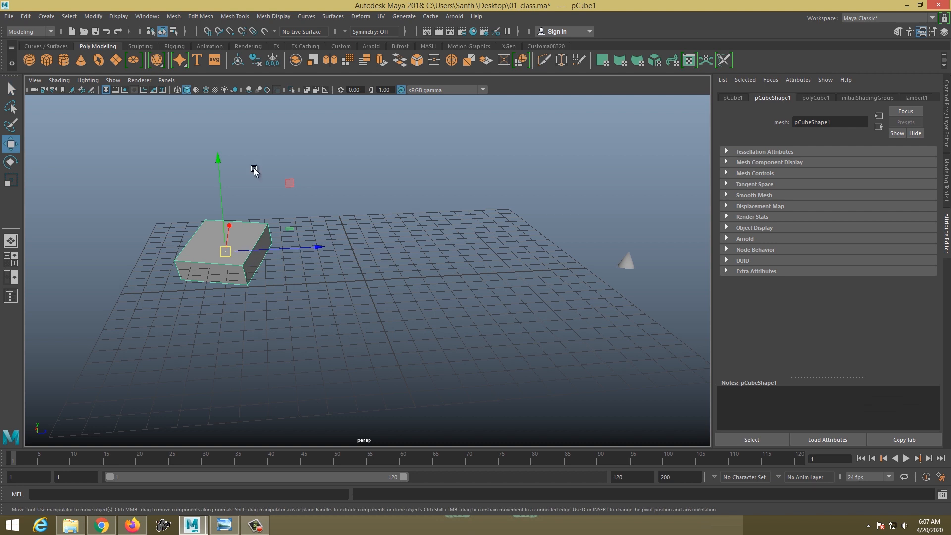
pyautogui.click(63, 60)
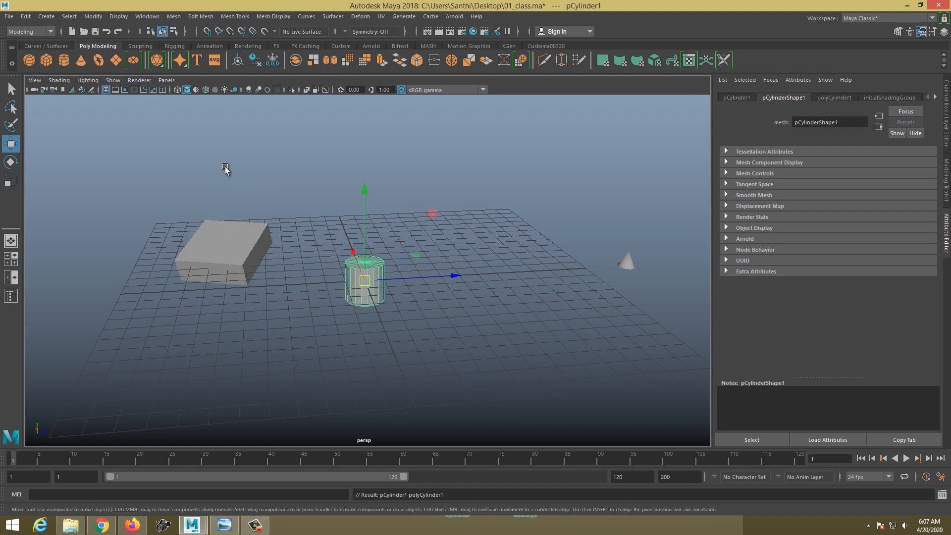
pyautogui.moveTo(443, 278); pyautogui.dragTo(381, 278)
# Step: Create a polygon sphere and move it along X toward the grid's far edge, and add a small cube moved along Z toward the cone
pyautogui.click(29, 60)
pyautogui.keyDown('alt'); pyautogui.moveTo(414, 277); pyautogui.dragTo(354, 303); pyautogui.keyUp('alt')
pyautogui.moveTo(384, 231); pyautogui.dragTo(465, 164)
pyautogui.click(46, 59)
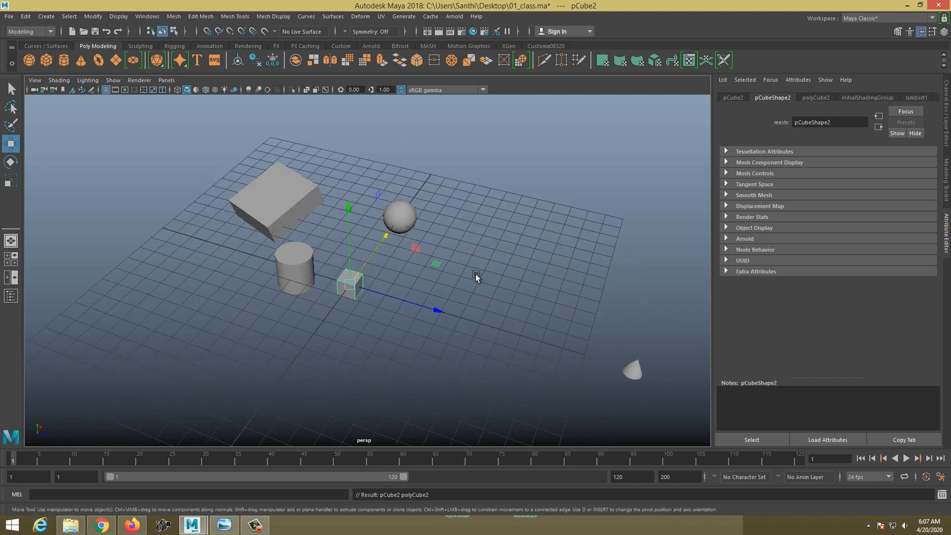
pyautogui.moveTo(434, 313); pyautogui.dragTo(315, 240)
# Step: Duplicate the large flattened cube and move the duplicate along the Z axis to the opposite side of the grid
pyautogui.click(227, 266)
pyautogui.keyDown('alt'); pyautogui.moveTo(221, 257); pyautogui.dragTo(260, 234); pyautogui.keyUp('alt')
pyautogui.keyDown('alt'); pyautogui.moveTo(259, 235); pyautogui.dragTo(269, 225, button='middle'); pyautogui.keyUp('alt')
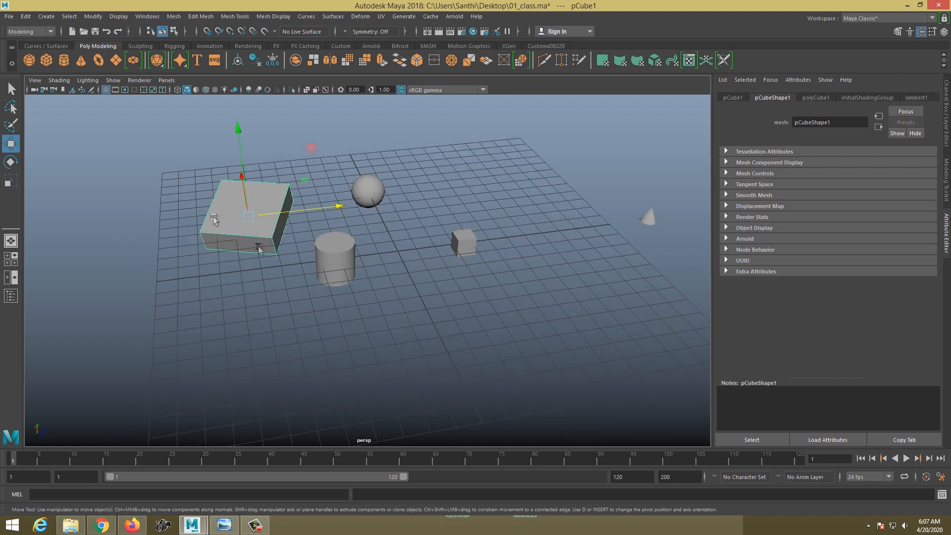
pyautogui.click(28, 18)
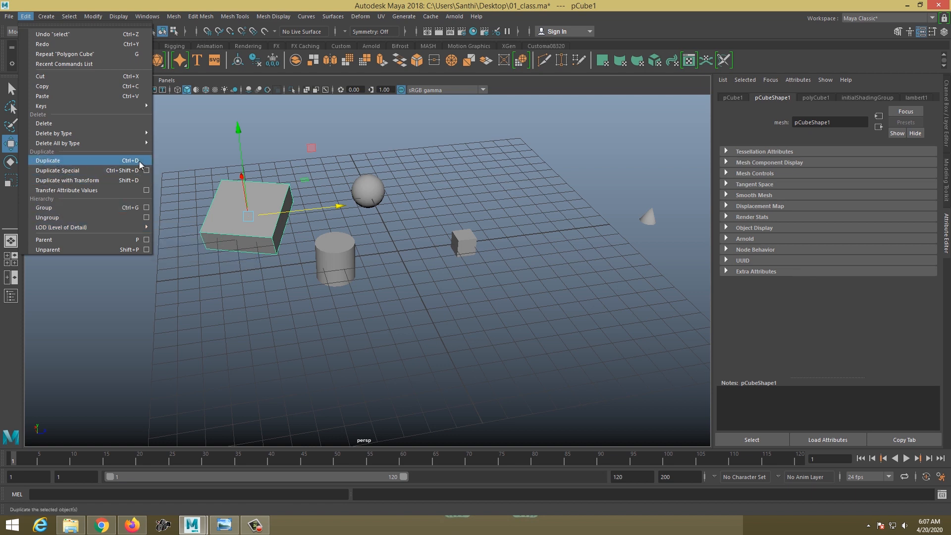
pyautogui.click(341, 209)
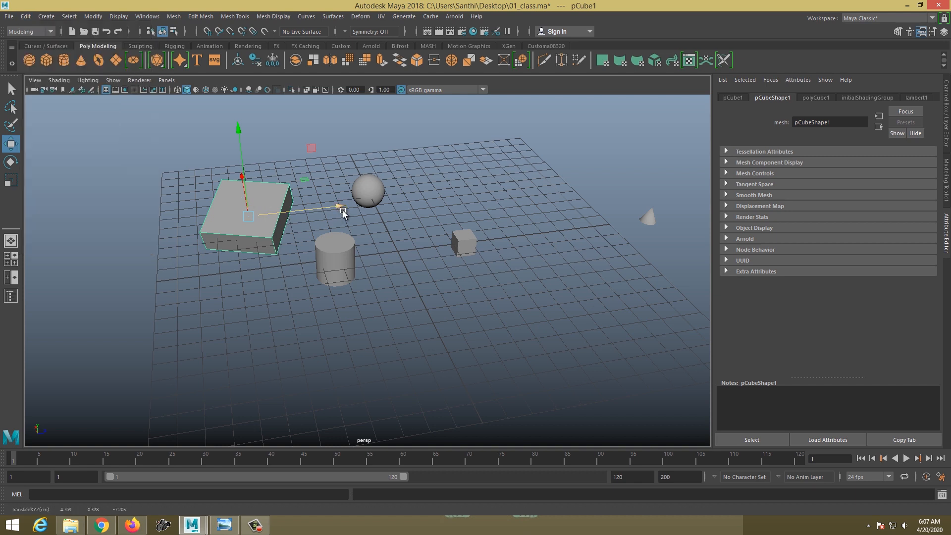
pyautogui.hotkey('ctrl', 'd')
pyautogui.moveTo(347, 207); pyautogui.dragTo(594, 177)
# Step: Make three more duplicates of the large cube and spread them along the X and Z axes into a row near the grid's front
pyautogui.keyDown('alt'); pyautogui.moveTo(414, 236); pyautogui.dragTo(340, 204); pyautogui.keyUp('alt')
pyautogui.keyDown('alt'); pyautogui.moveTo(553, 264); pyautogui.dragTo(481, 295); pyautogui.keyUp('alt')
pyautogui.hotkey('ctrl', 'd')
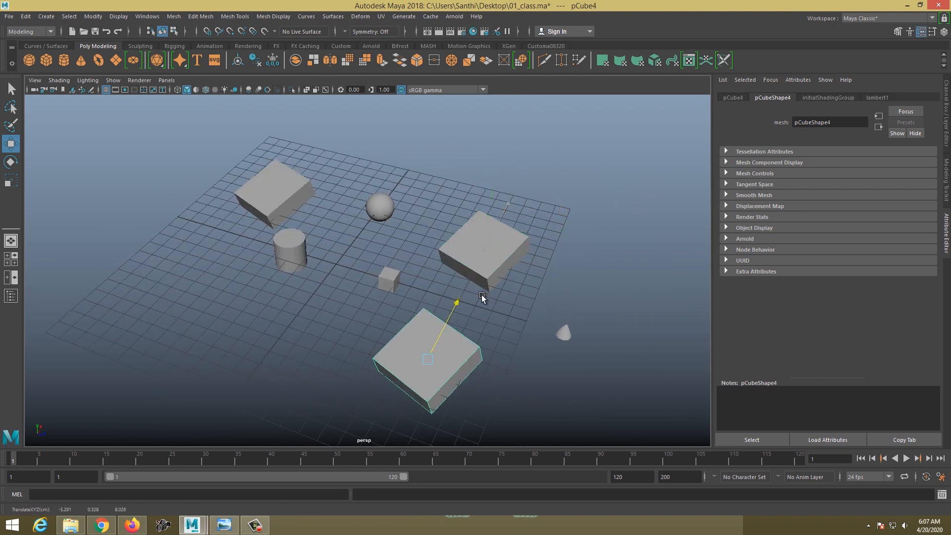
pyautogui.hotkey('ctrl', 'd')
pyautogui.moveTo(514, 387); pyautogui.dragTo(294, 258)
pyautogui.hotkey('ctrl', 'd')
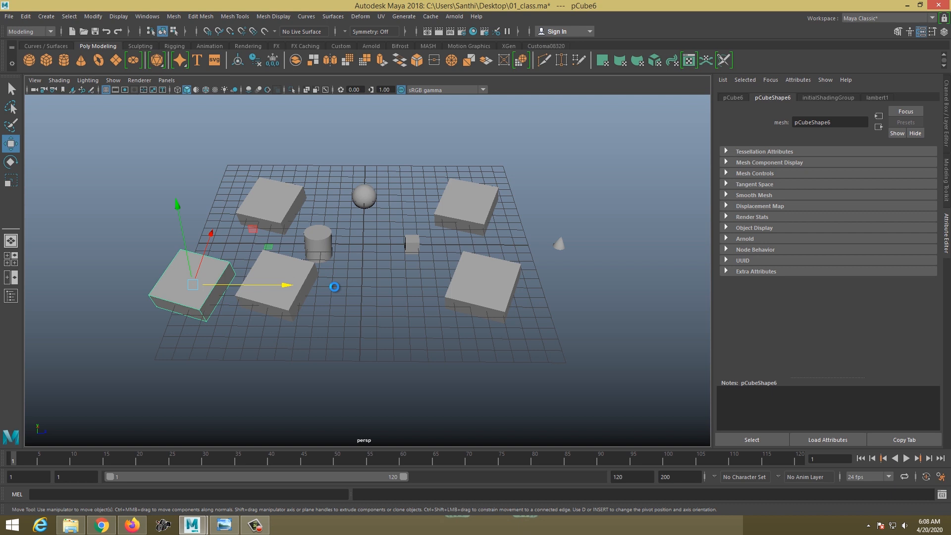
# Step: Copy and paste the outermost front-row cube, and move the pasted cube along Z into the gap in the row
pyautogui.press('q')
pyautogui.hotkey('ctrl', 'c')
pyautogui.press('w')
pyautogui.press('q')
pyautogui.hotkey('ctrl', 'v')
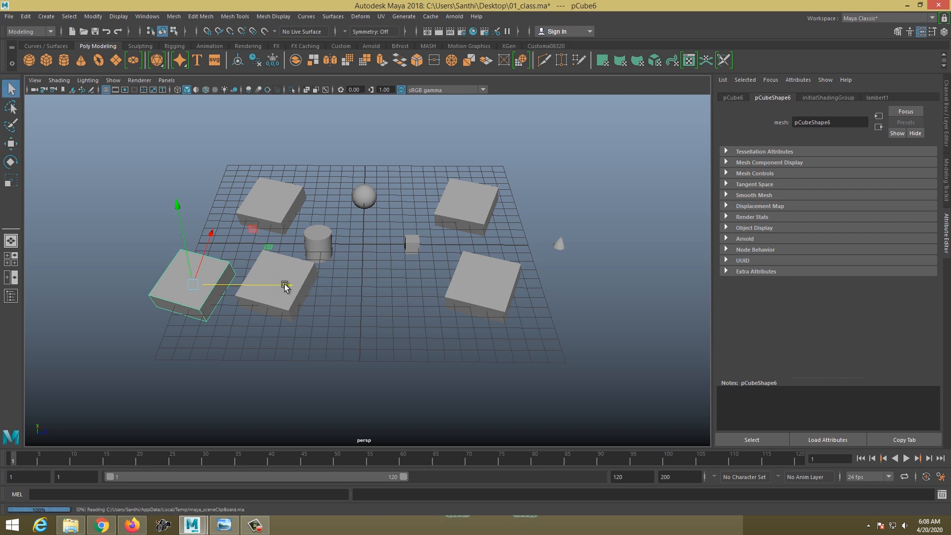
pyautogui.press('w')
pyautogui.moveTo(437, 284); pyautogui.dragTo(442, 304)
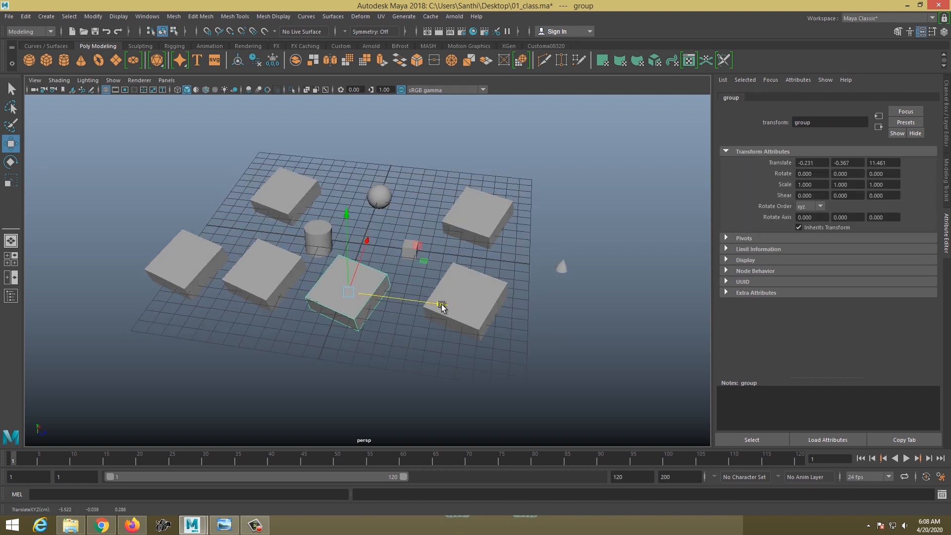
# Step: Paste another copy of the cube and move it beyond the outer end of the front row, off the grid
pyautogui.hotkey('ctrl', 'v')
pyautogui.moveTo(440, 304); pyautogui.dragTo(244, 299)
pyautogui.moveTo(180, 282)
pyautogui.mouseDown()
pyautogui.moveTo(179, 264)
pyautogui.moveTo(169, 274)
pyautogui.mouseUp()
pyautogui.keyDown('alt'); pyautogui.moveTo(230, 297); pyautogui.dragTo(214, 330); pyautogui.keyUp('alt')
pyautogui.moveTo(175, 283); pyautogui.dragTo(179, 268)
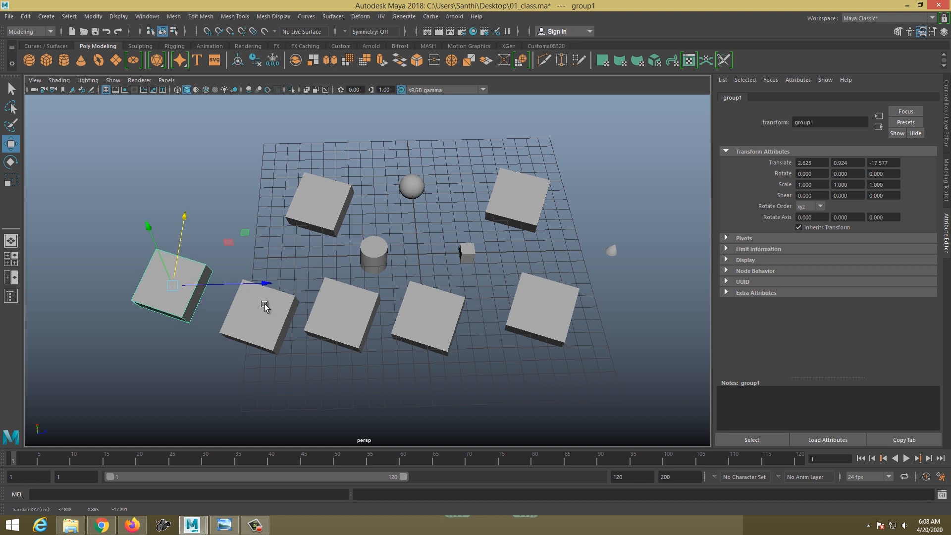
# Step: Duplicate the outermost pasted cube and move the duplicate behind it, beside the grid
pyautogui.keyDown('alt'); pyautogui.moveTo(251, 298); pyautogui.dragTo(257, 288); pyautogui.keyUp('alt')
pyautogui.hotkey('ctrl', 'd')
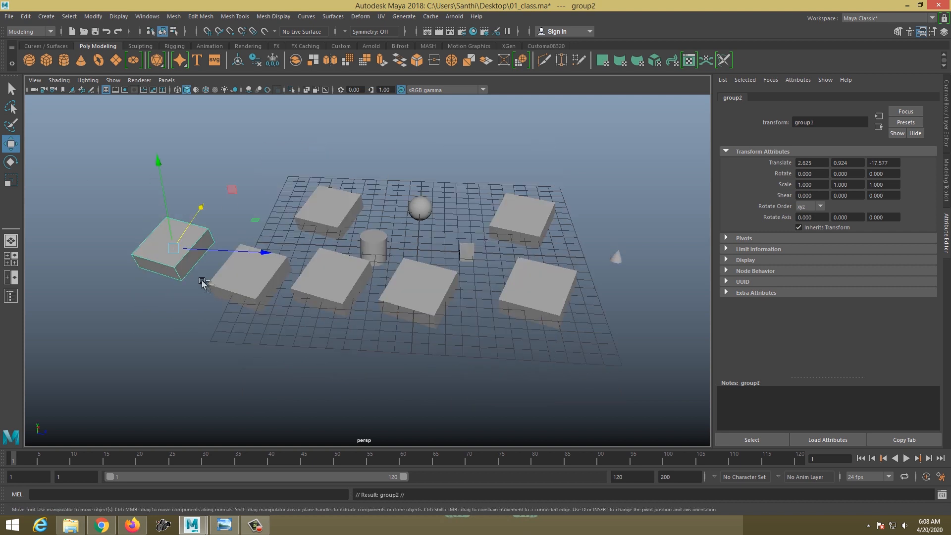
pyautogui.moveTo(180, 256); pyautogui.dragTo(218, 349)
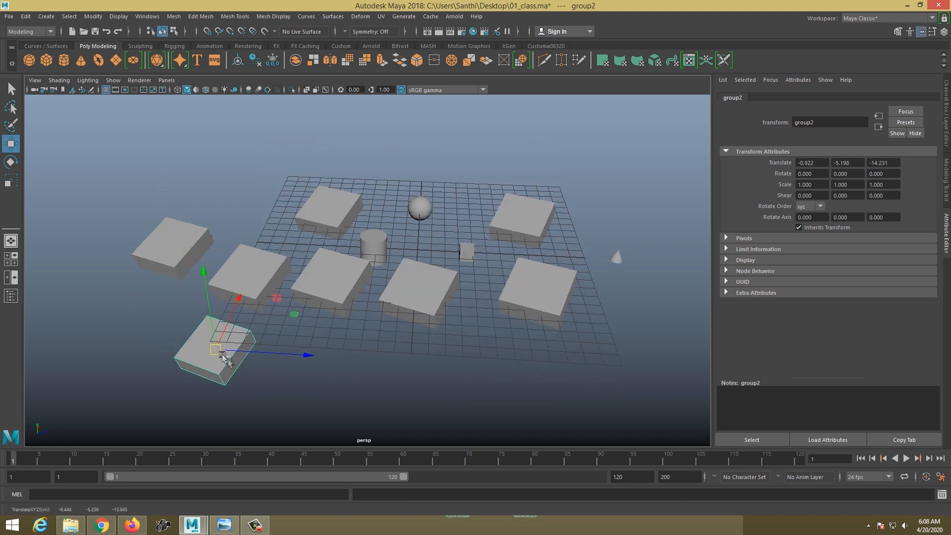
pyautogui.keyDown('alt'); pyautogui.moveTo(294, 313); pyautogui.dragTo(324, 342); pyautogui.keyUp('alt')
pyautogui.moveTo(273, 270); pyautogui.dragTo(246, 112)
pyautogui.keyDown('alt'); pyautogui.moveTo(255, 173); pyautogui.dragTo(242, 277); pyautogui.keyUp('alt')
pyautogui.moveTo(249, 410); pyautogui.dragTo(235, 272)
pyautogui.keyDown('alt'); pyautogui.moveTo(315, 293); pyautogui.dragTo(374, 249); pyautogui.keyUp('alt')
pyautogui.scroll(-3, 347, 262)
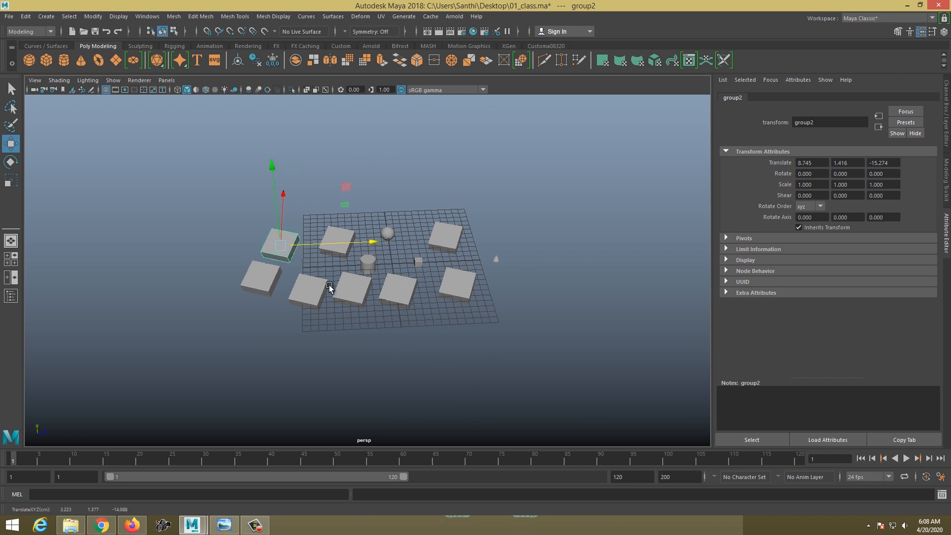
pyautogui.scroll(2, 349, 267)
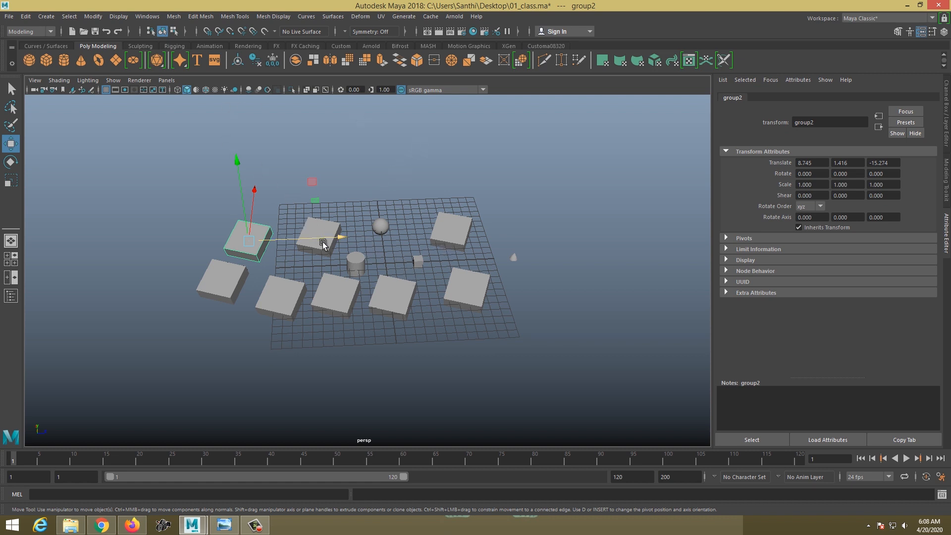
pyautogui.keyDown('alt'); pyautogui.moveTo(323, 243); pyautogui.dragTo(327, 236); pyautogui.keyUp('alt')
pyautogui.keyDown('alt'); pyautogui.moveTo(328, 236); pyautogui.dragTo(334, 227, button='middle'); pyautogui.keyUp('alt')
pyautogui.keyDown('alt'); pyautogui.moveTo(335, 227); pyautogui.dragTo(382, 248); pyautogui.keyUp('alt')
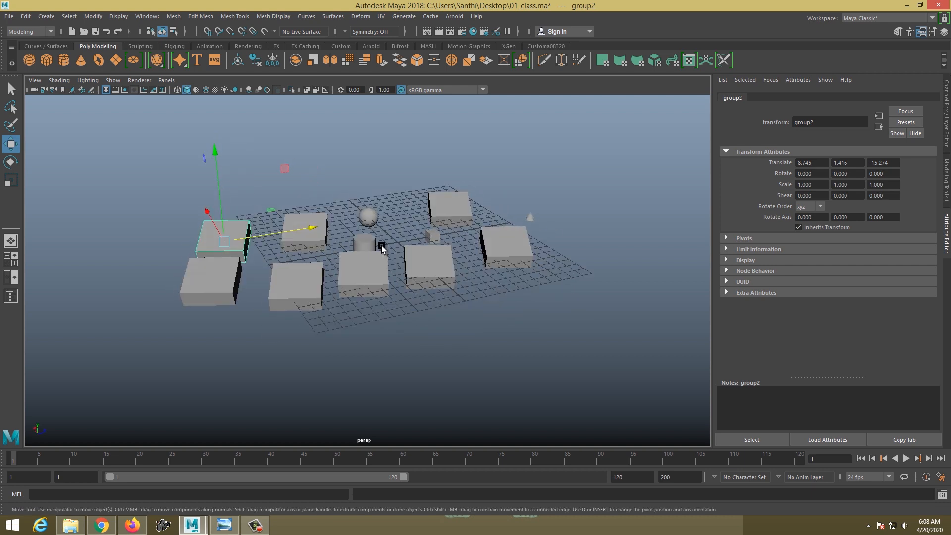